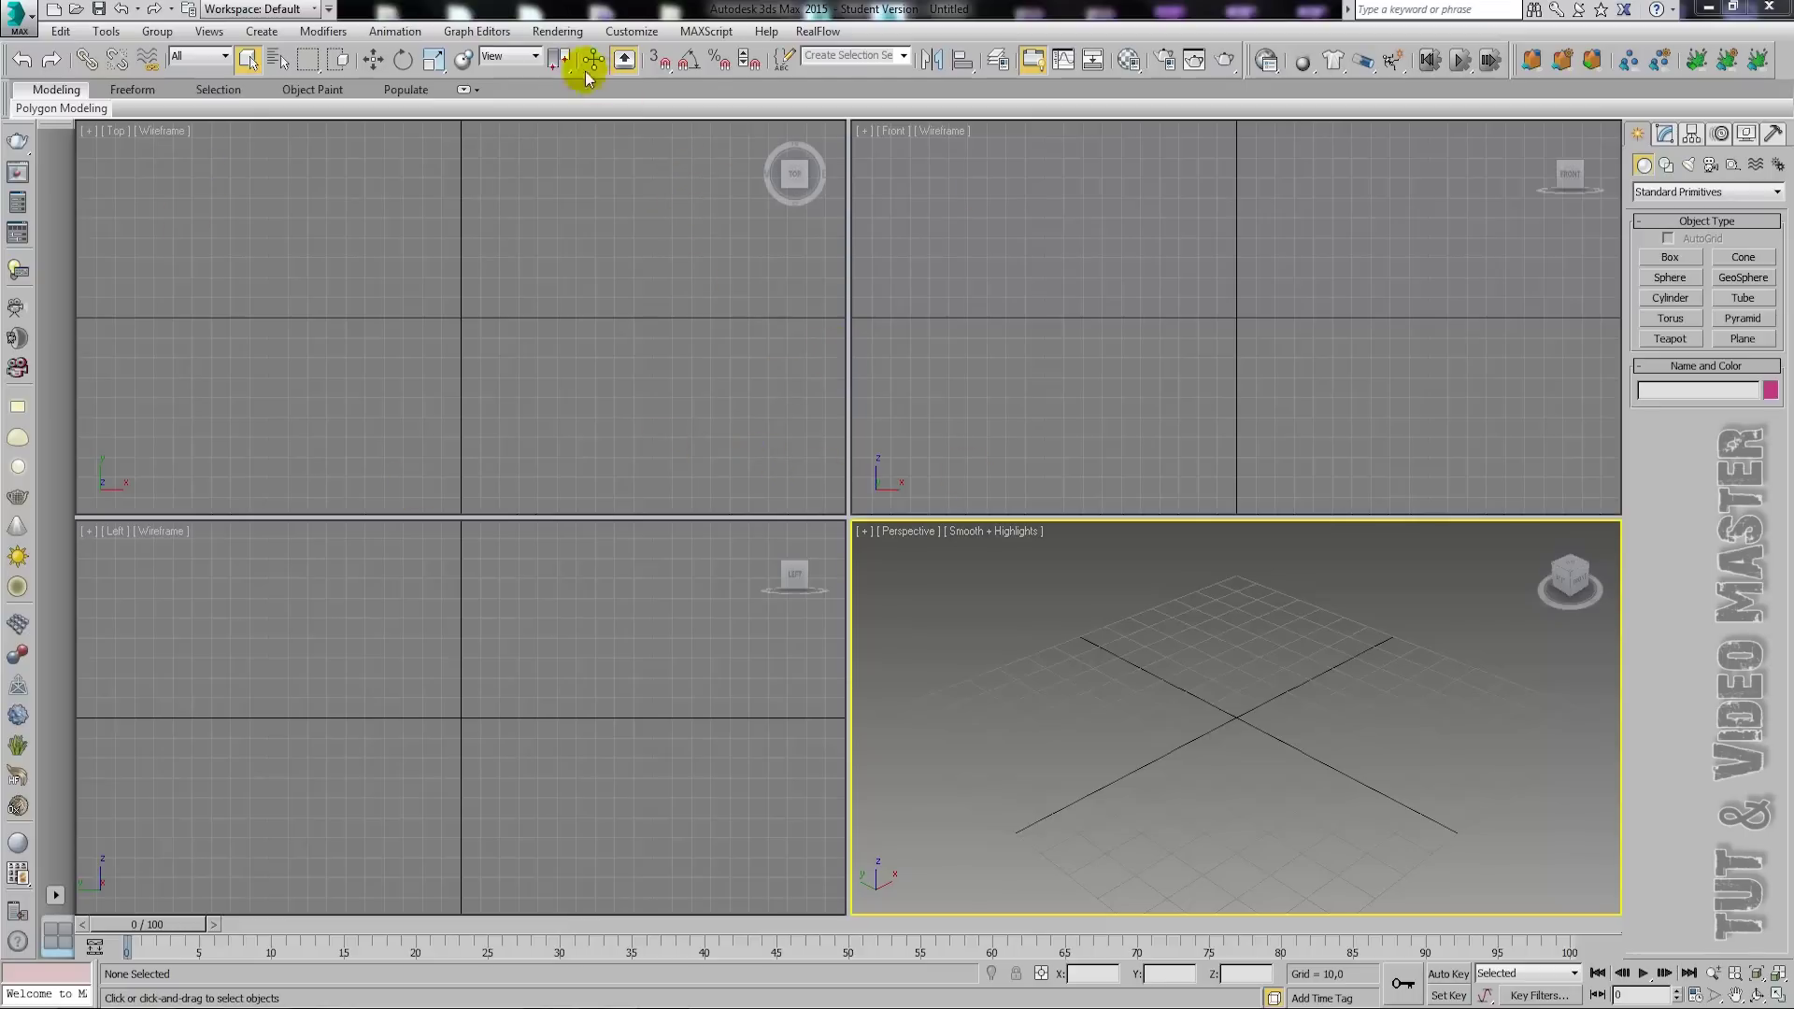
# - Assign the Асфальт.jpg bitmap as the Environment Map in Environment and Effects
pyautogui.click(557, 32)
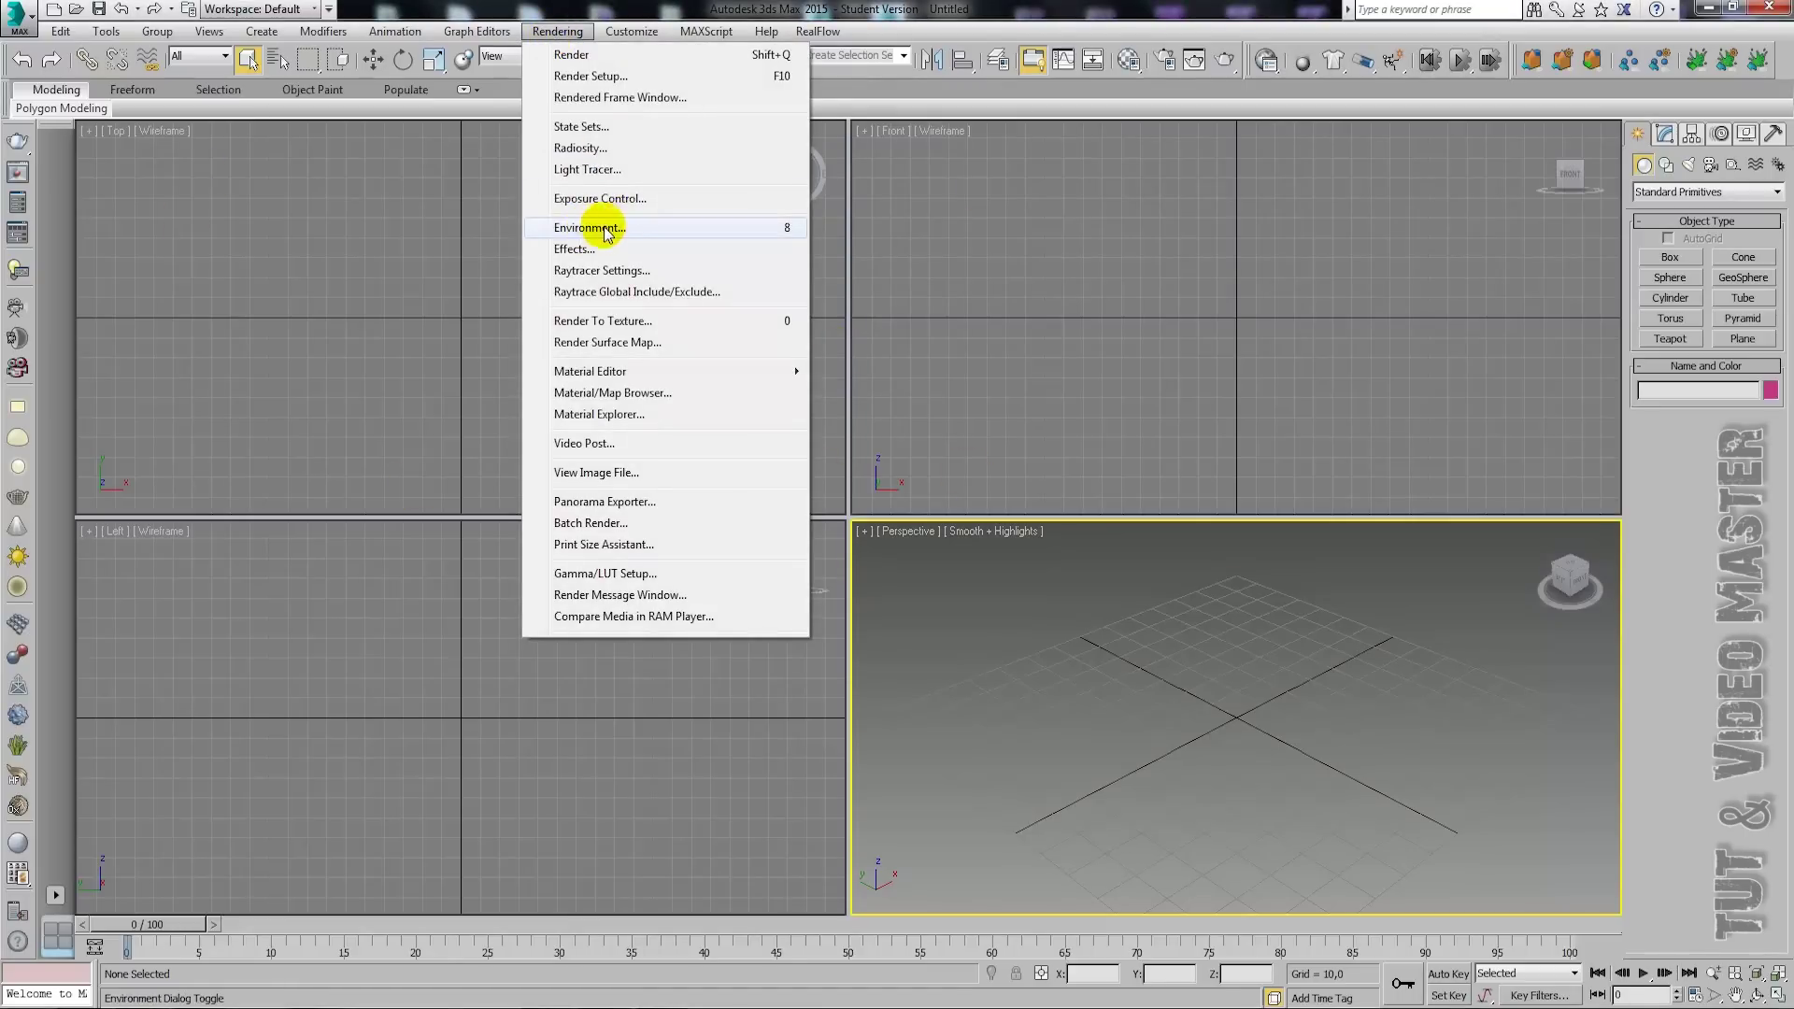
pyautogui.click(613, 227)
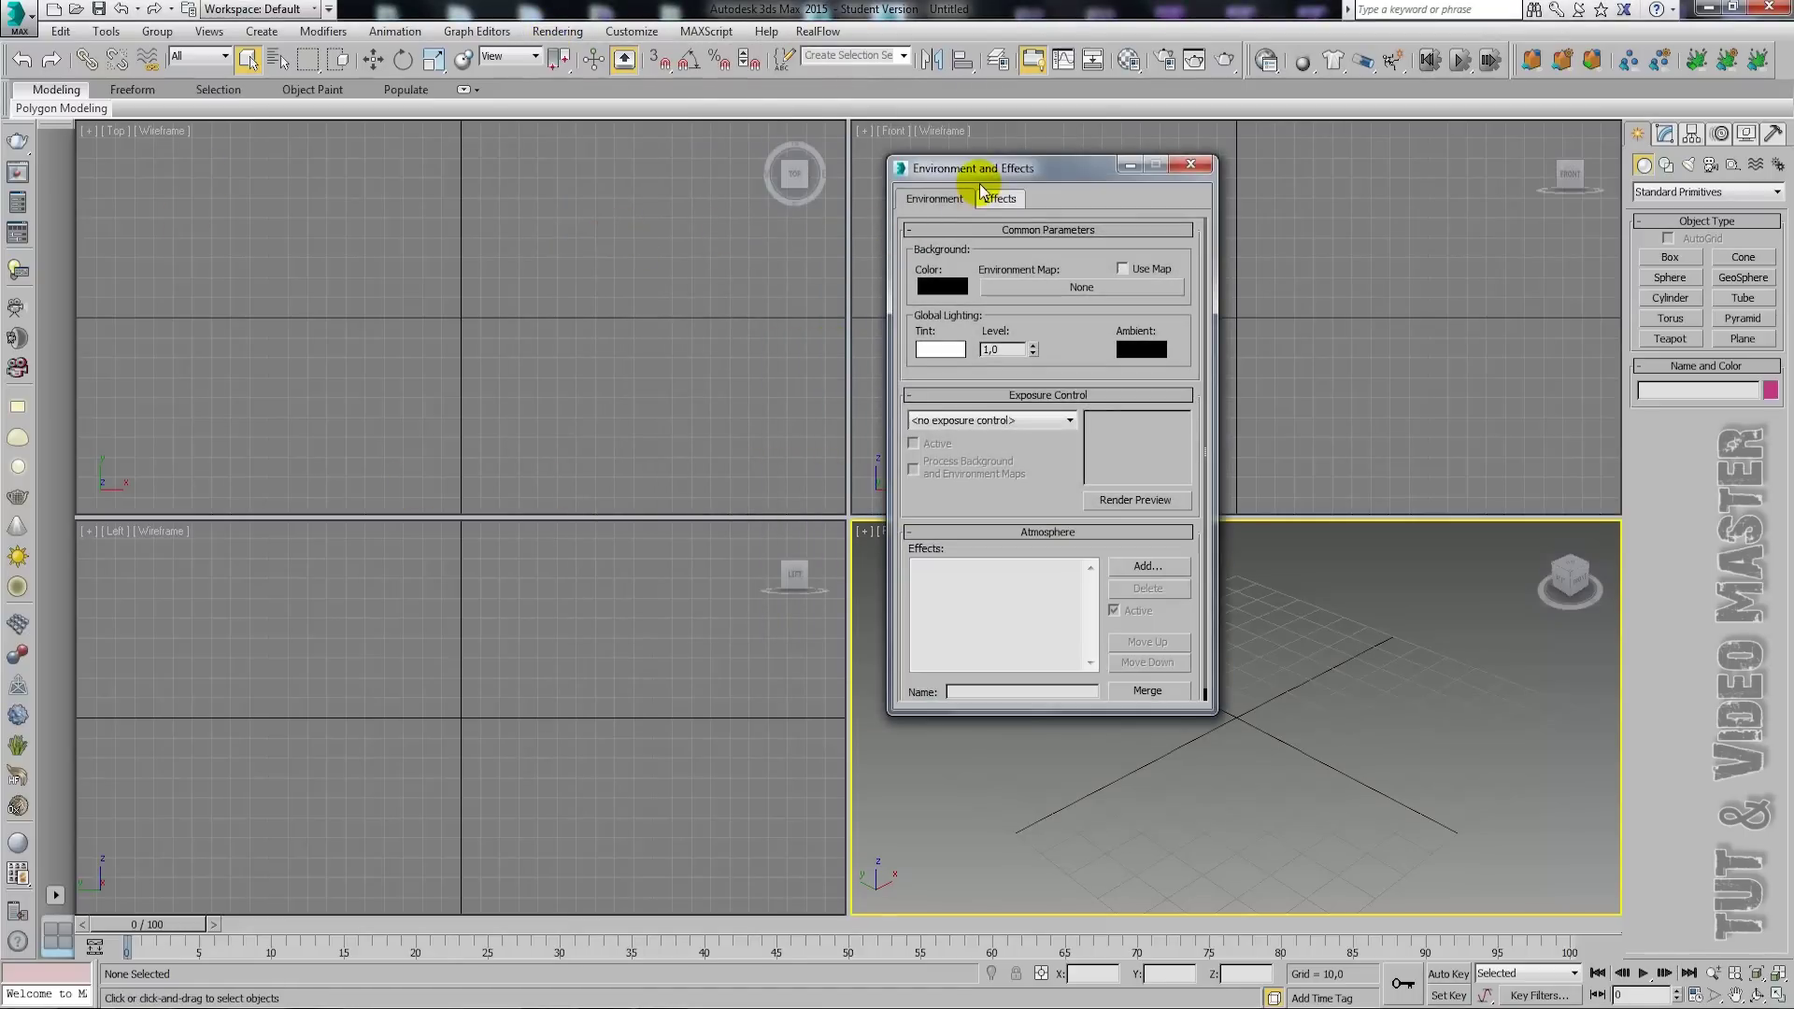
pyautogui.moveTo(1041, 178); pyautogui.dragTo(940, 139)
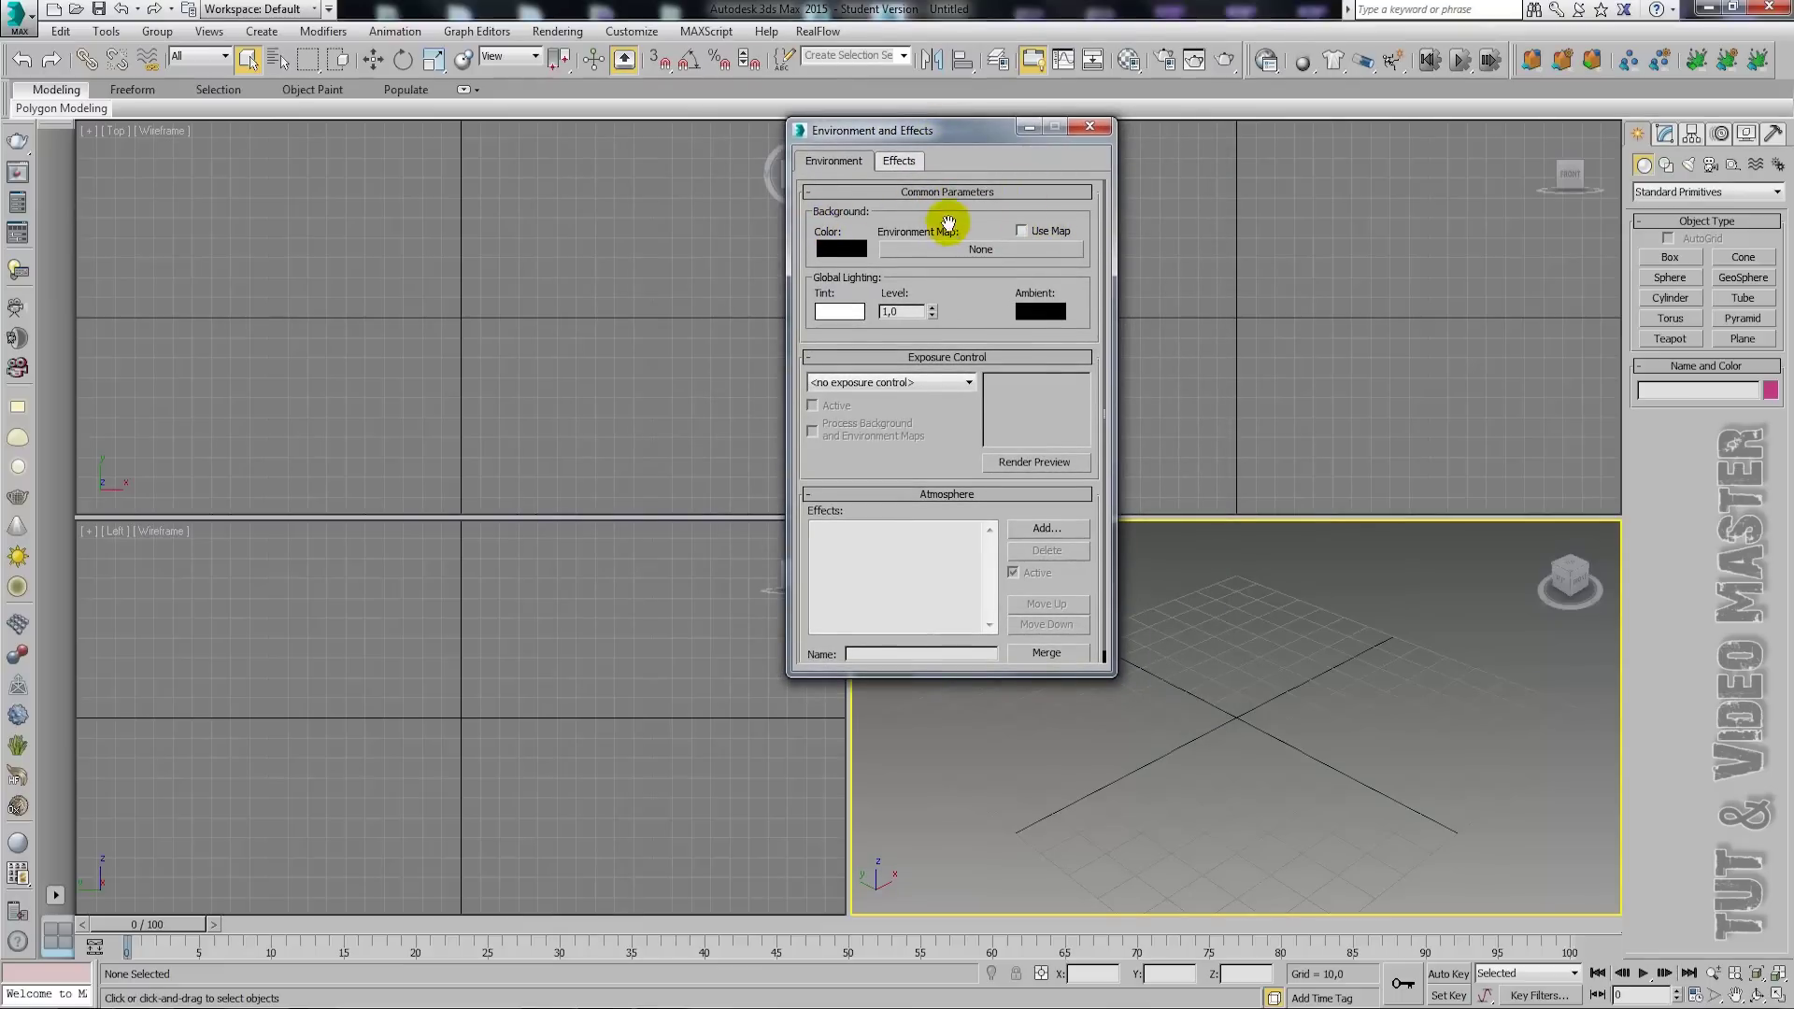
pyautogui.click(993, 248)
pyautogui.doubleClick(584, 231)
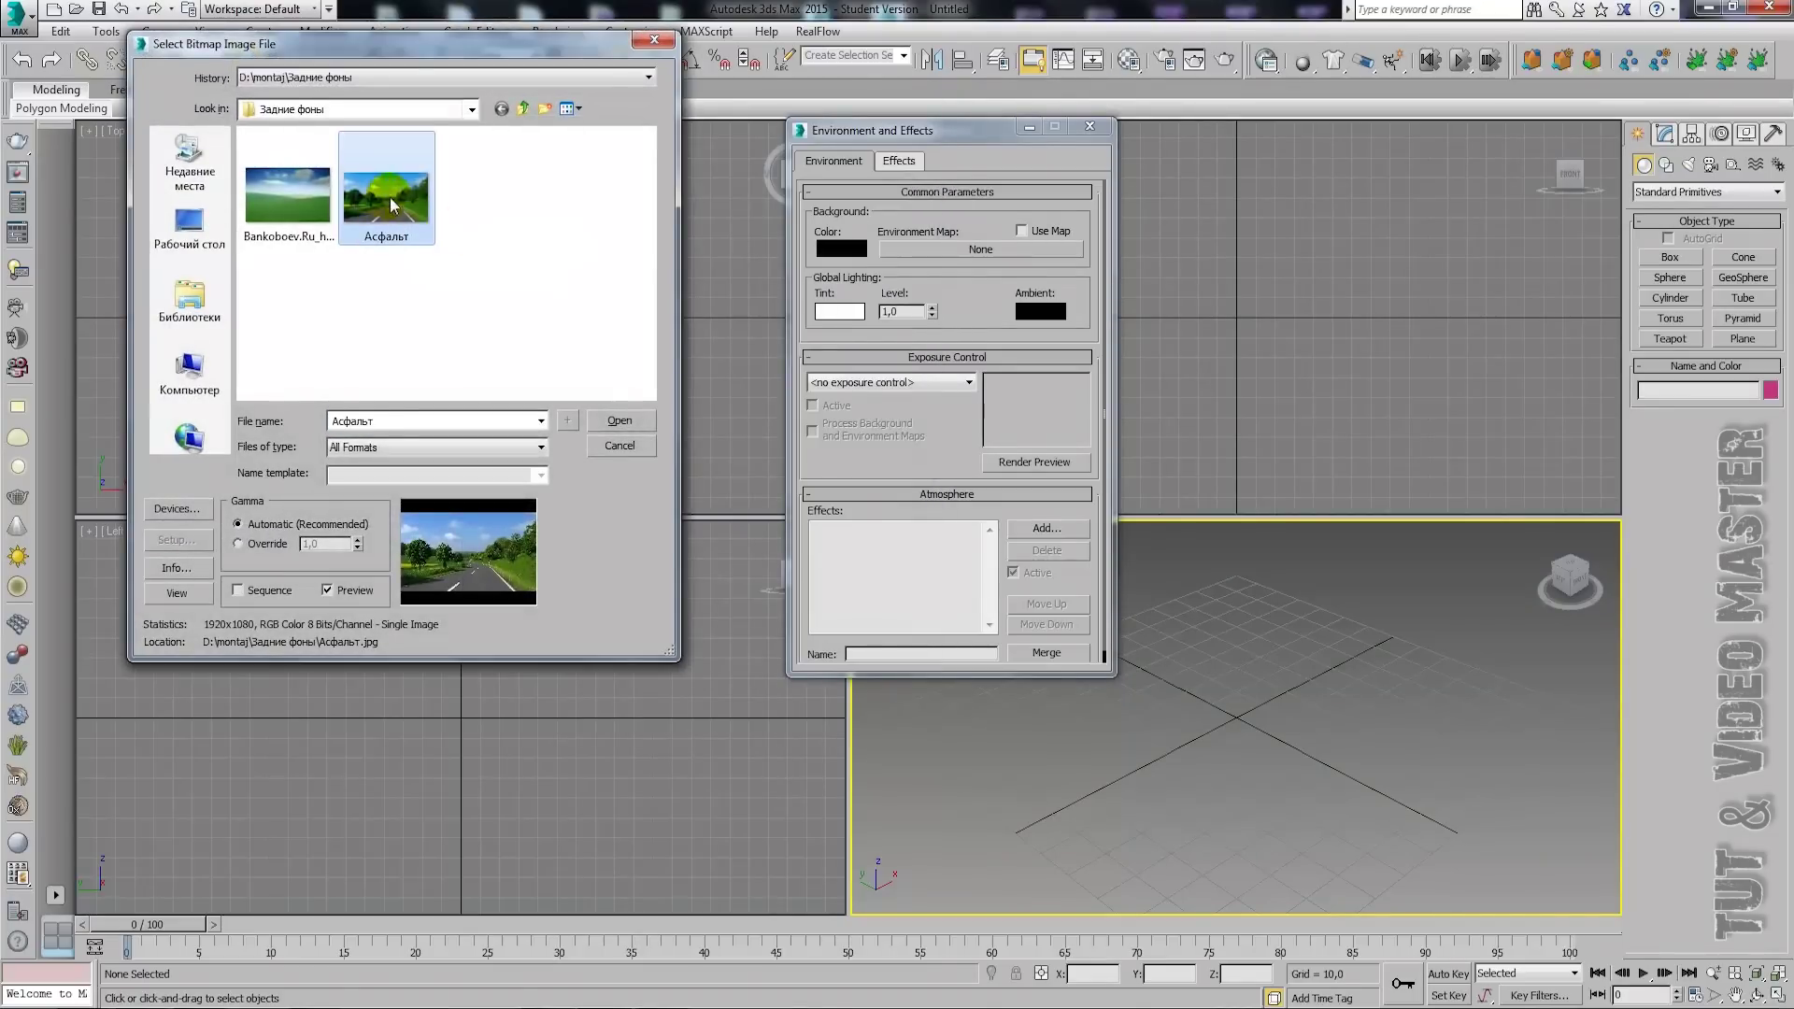
pyautogui.click(609, 419)
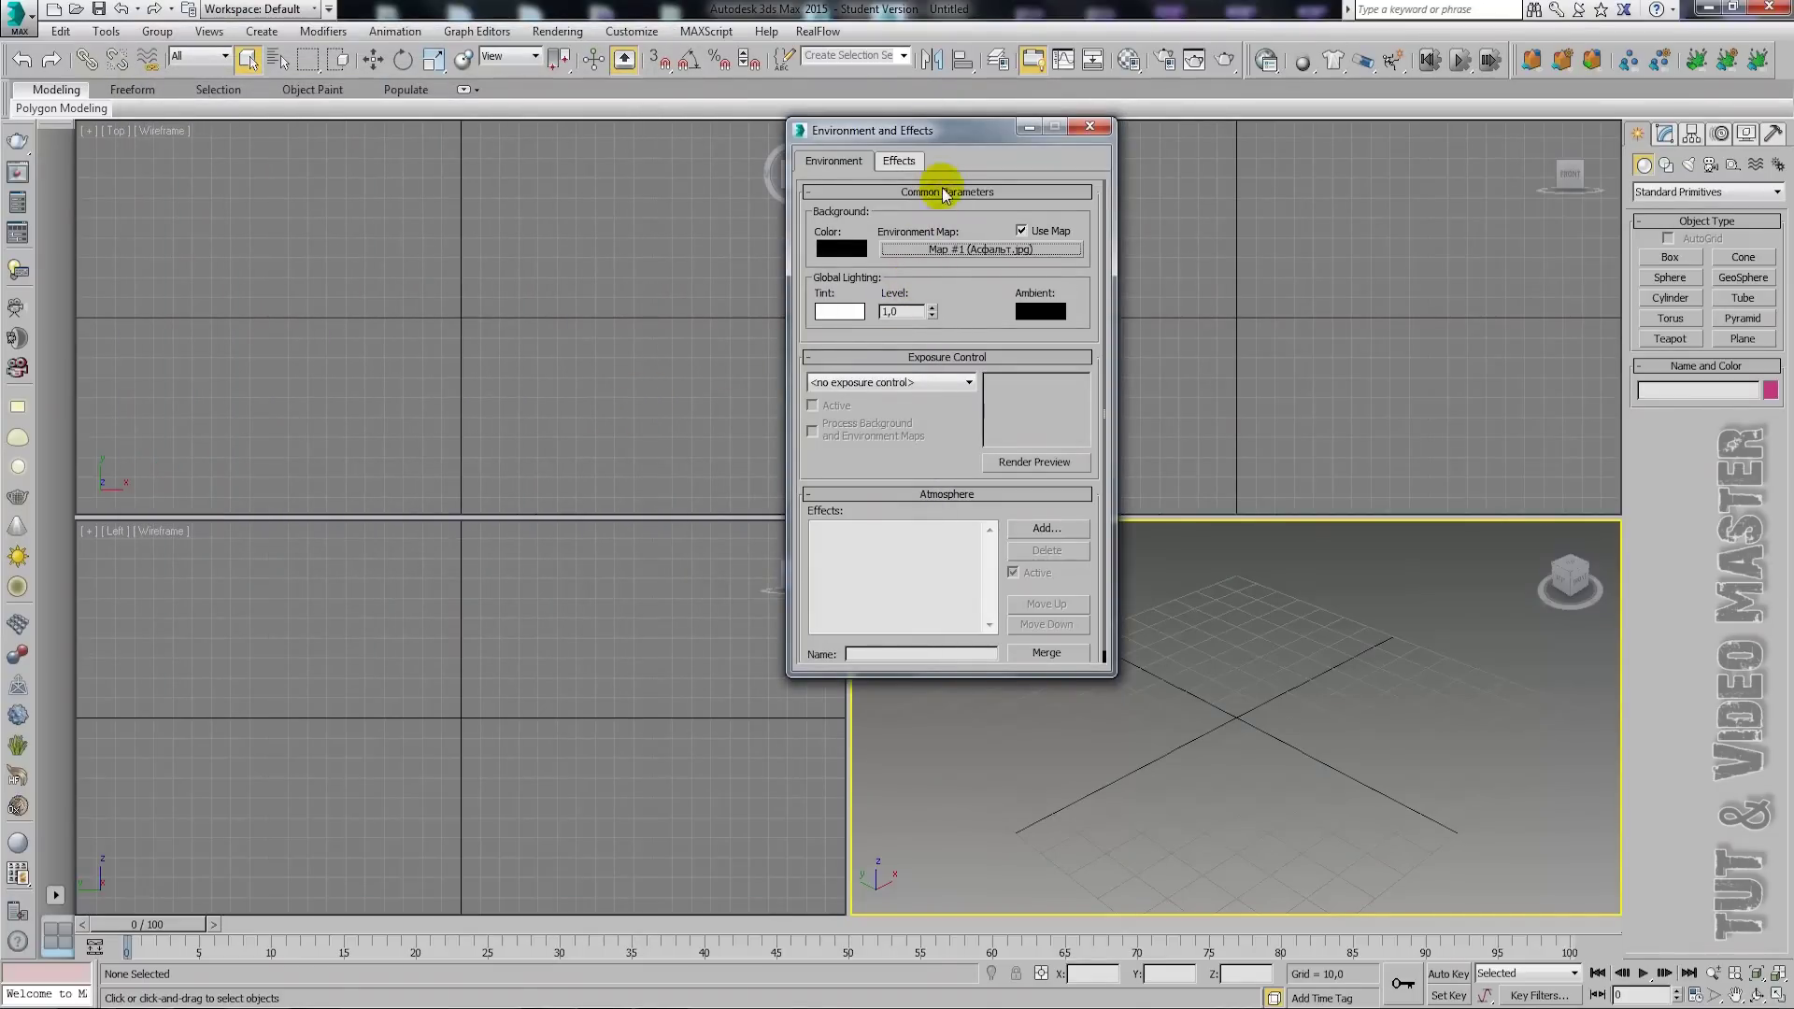
pyautogui.moveTo(941, 138); pyautogui.dragTo(902, 129)
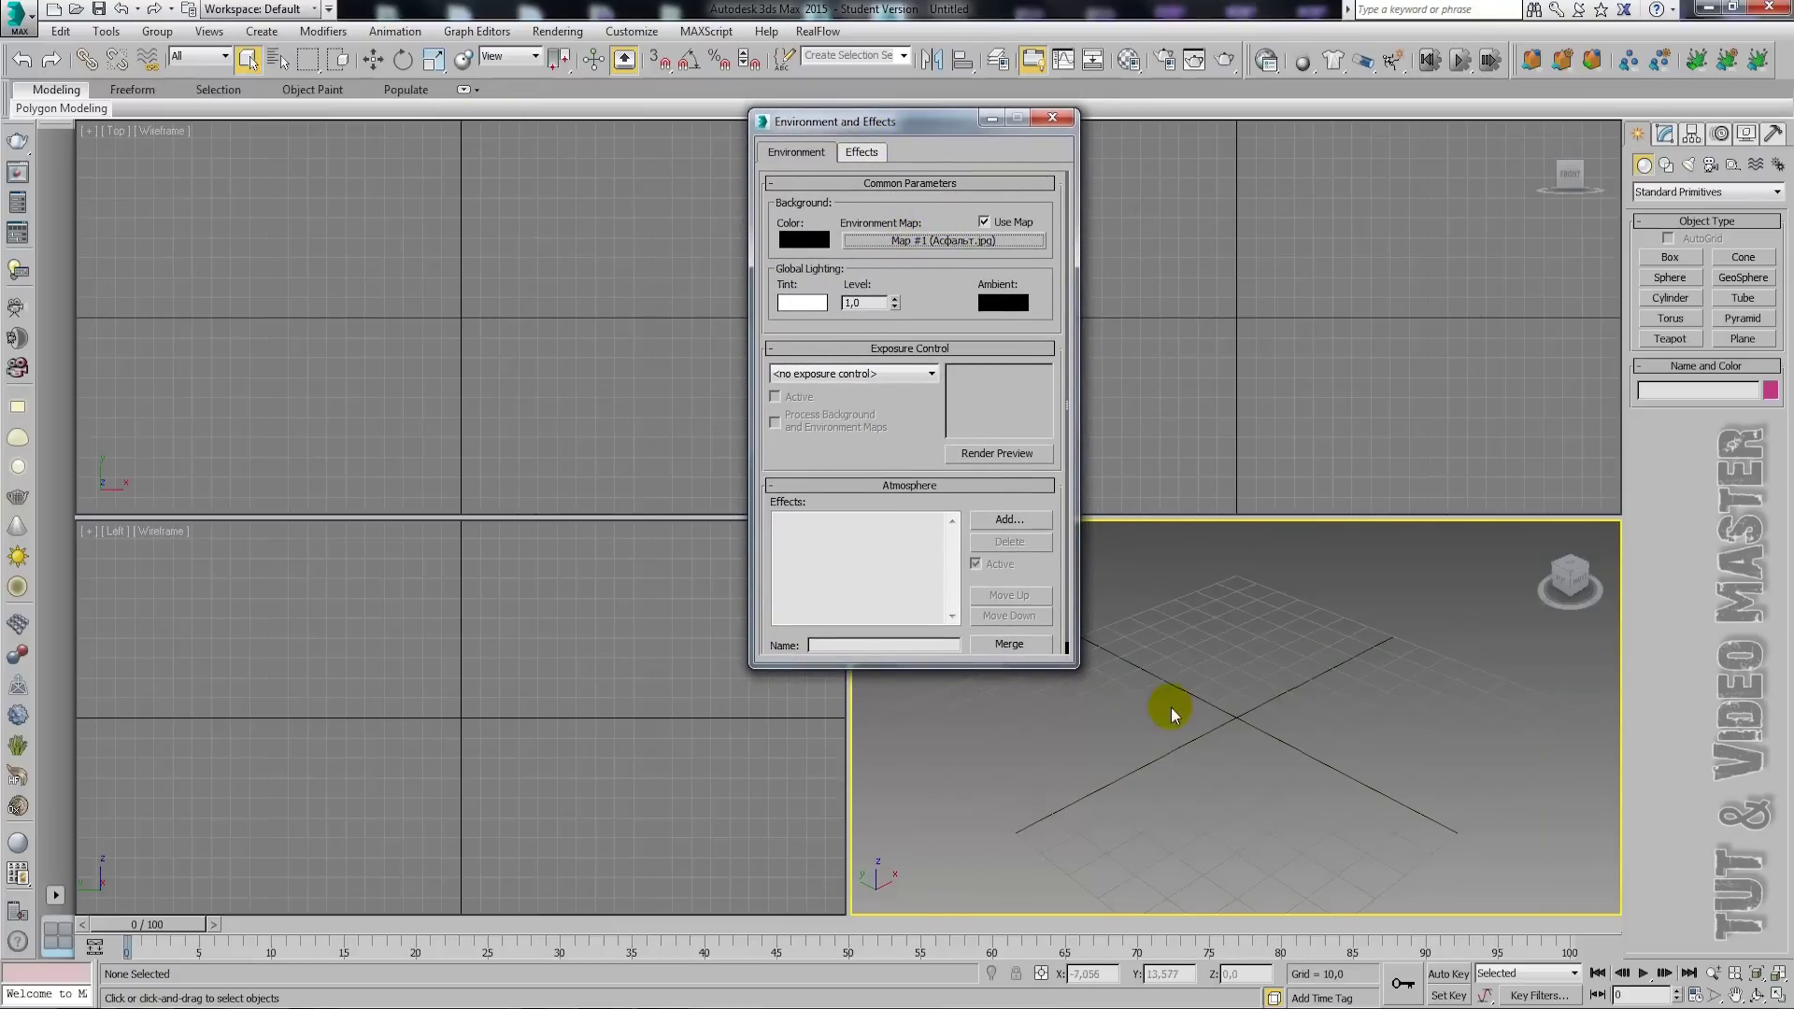
# - Turn on Environment Background for the Perspective viewport and close Environment and Effects
pyautogui.click(209, 31)
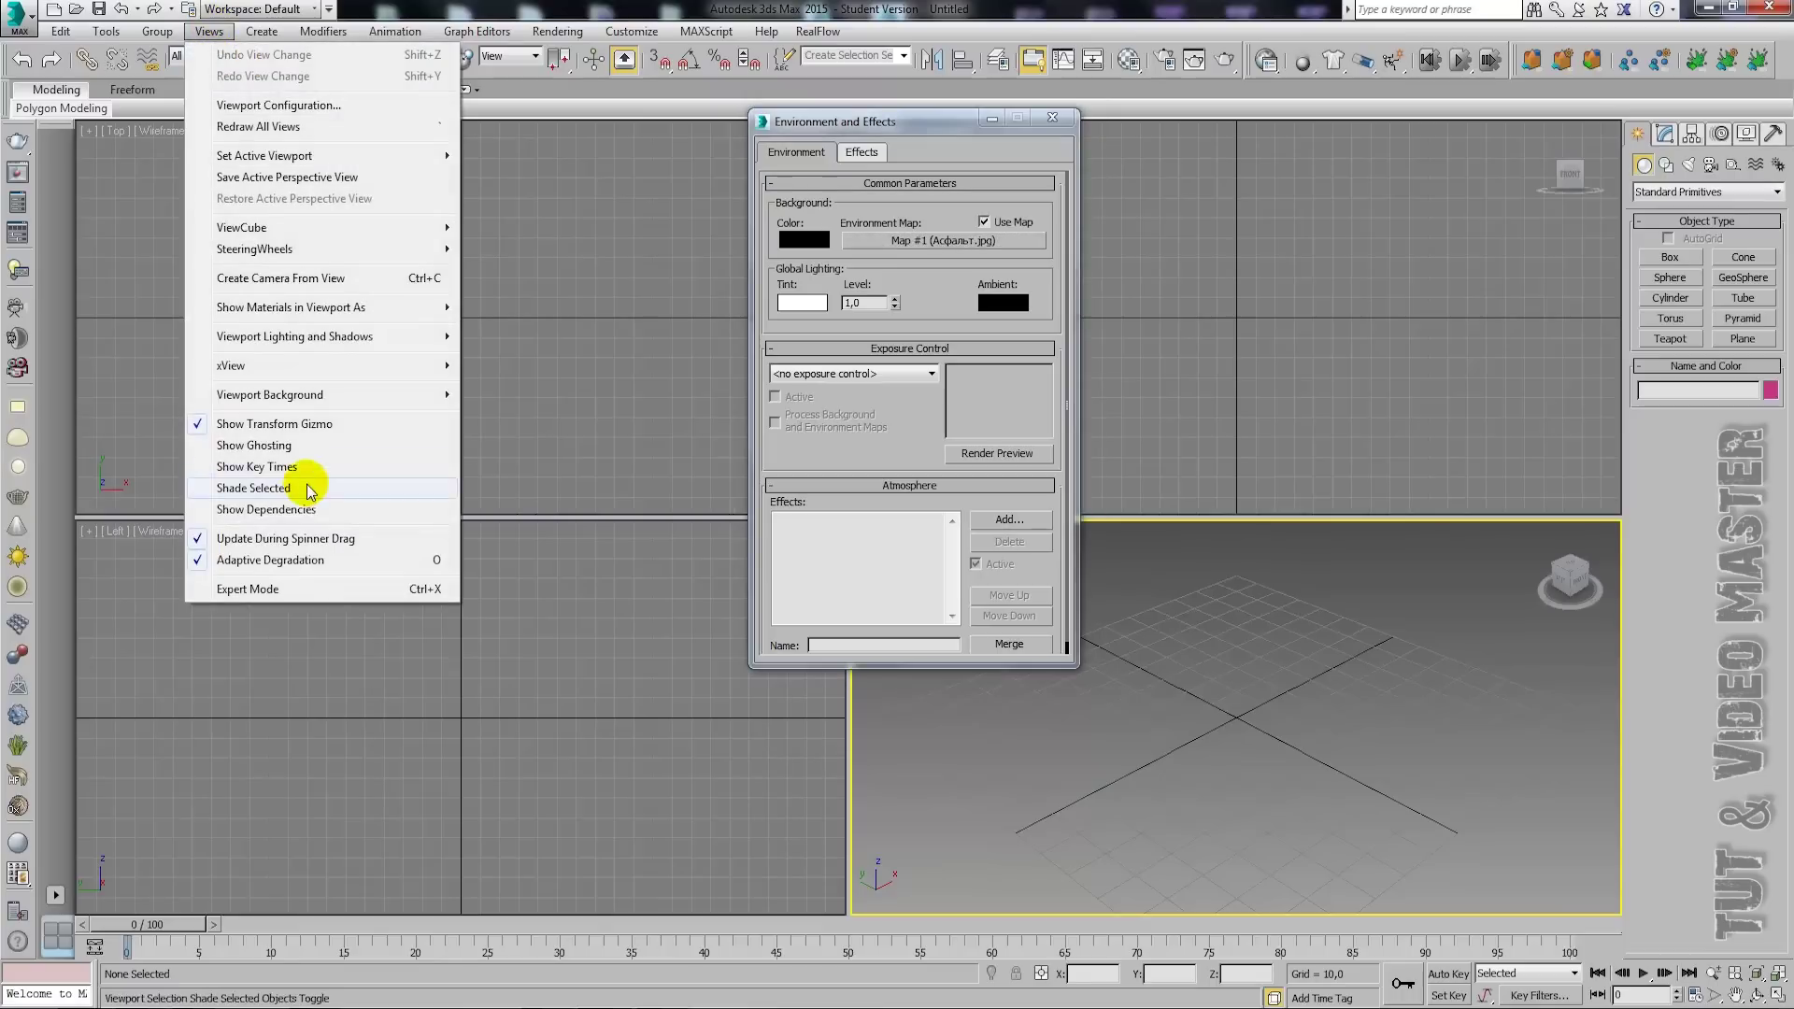
pyautogui.click(525, 445)
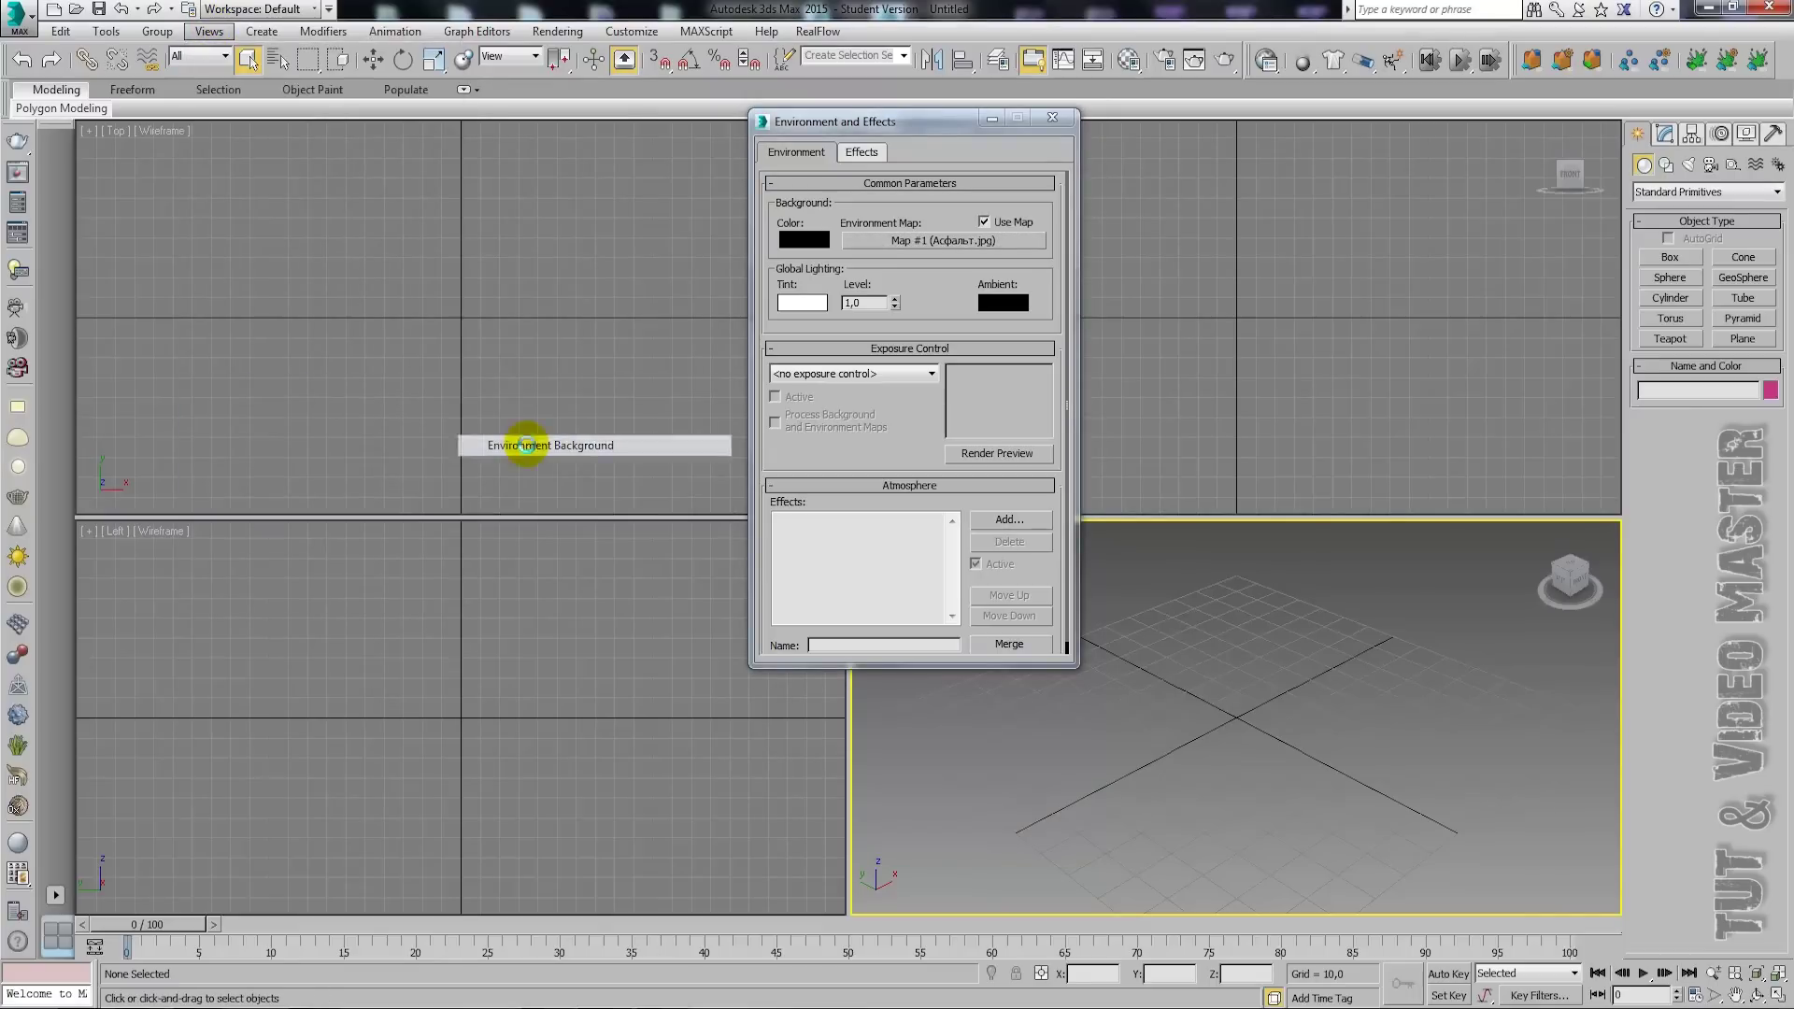
pyautogui.moveTo(912, 125); pyautogui.dragTo(579, 122)
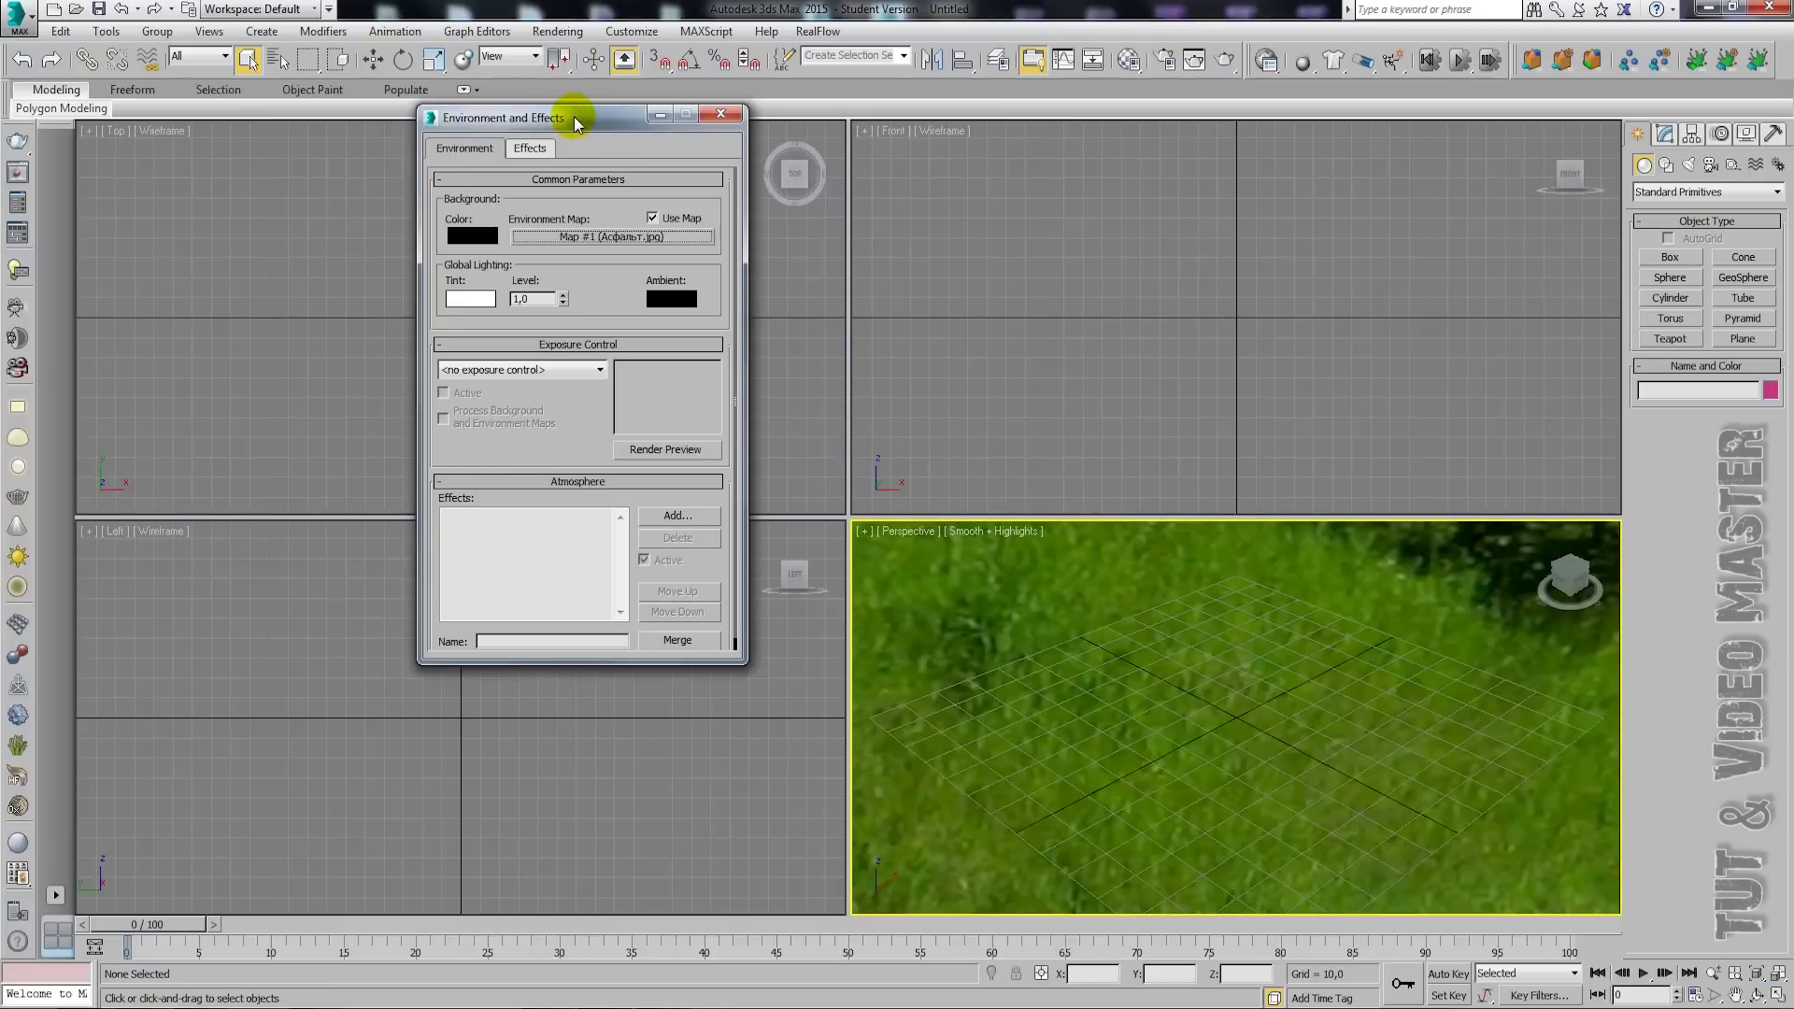
pyautogui.moveTo(577, 122); pyautogui.dragTo(486, 109)
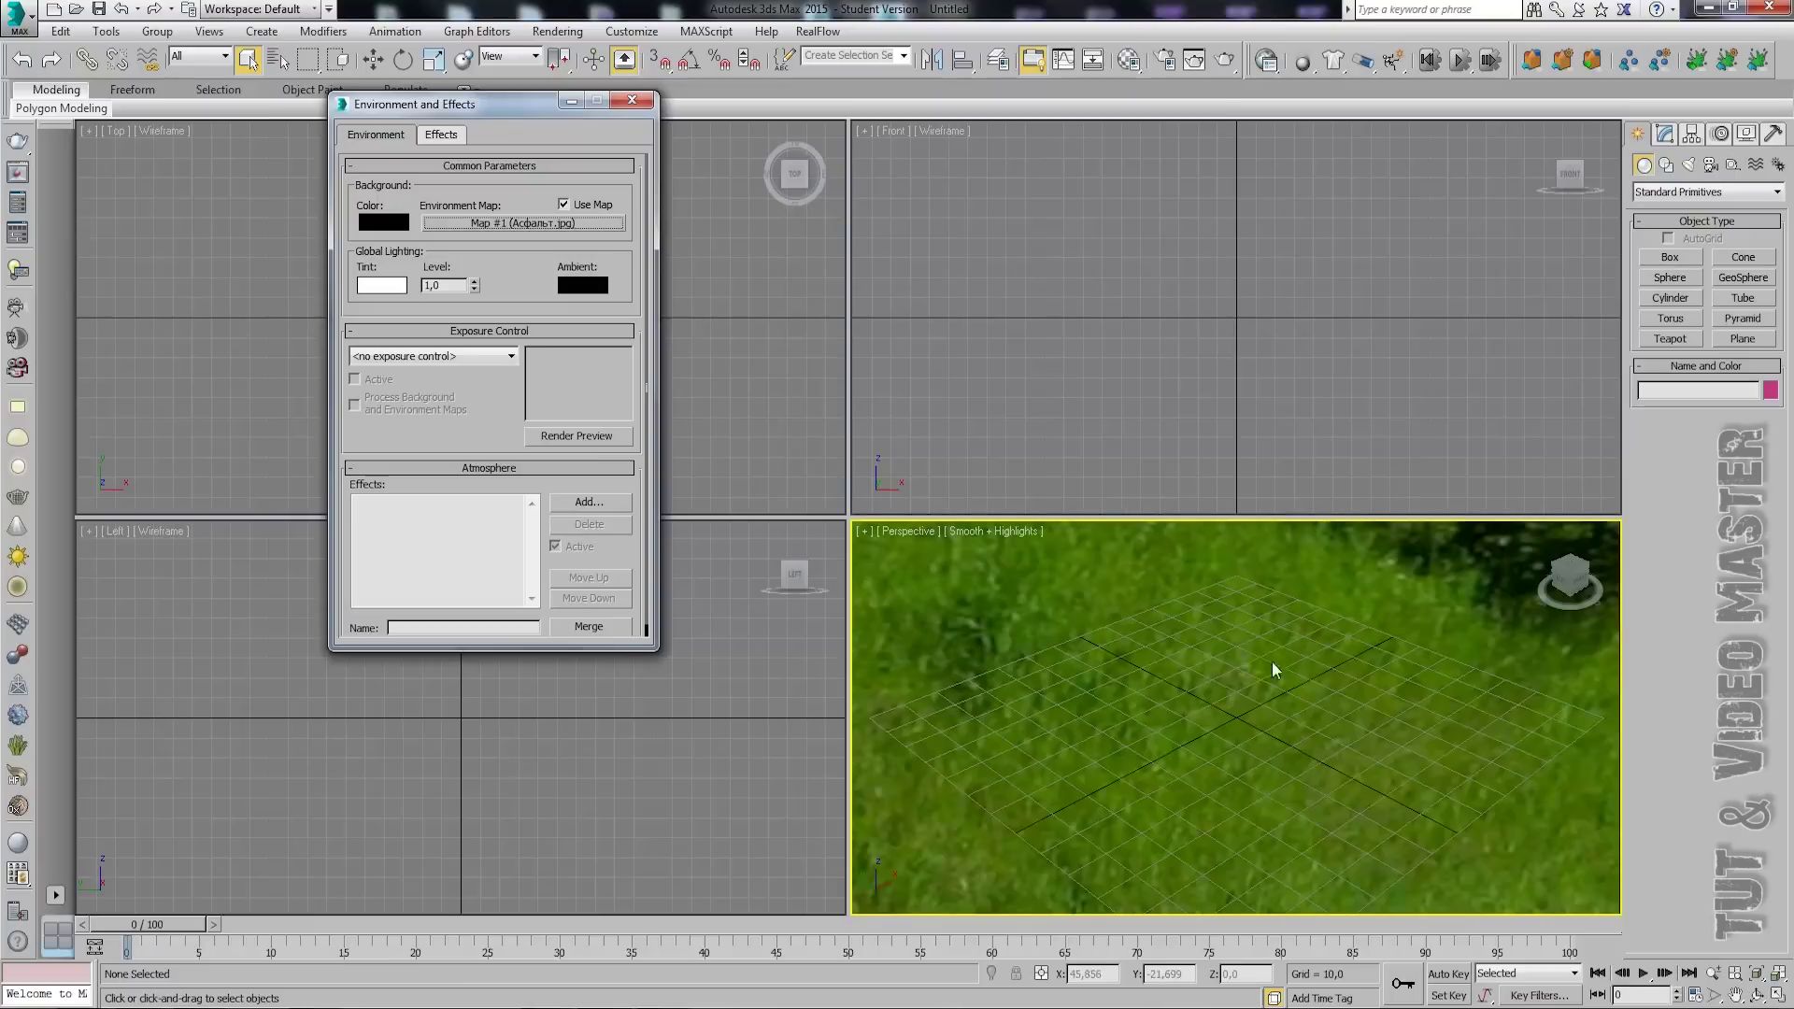
pyautogui.click(632, 100)
# - Reset 3ds Max to a fresh scene without saving changes
pyautogui.click(16, 16)
pyautogui.click(70, 136)
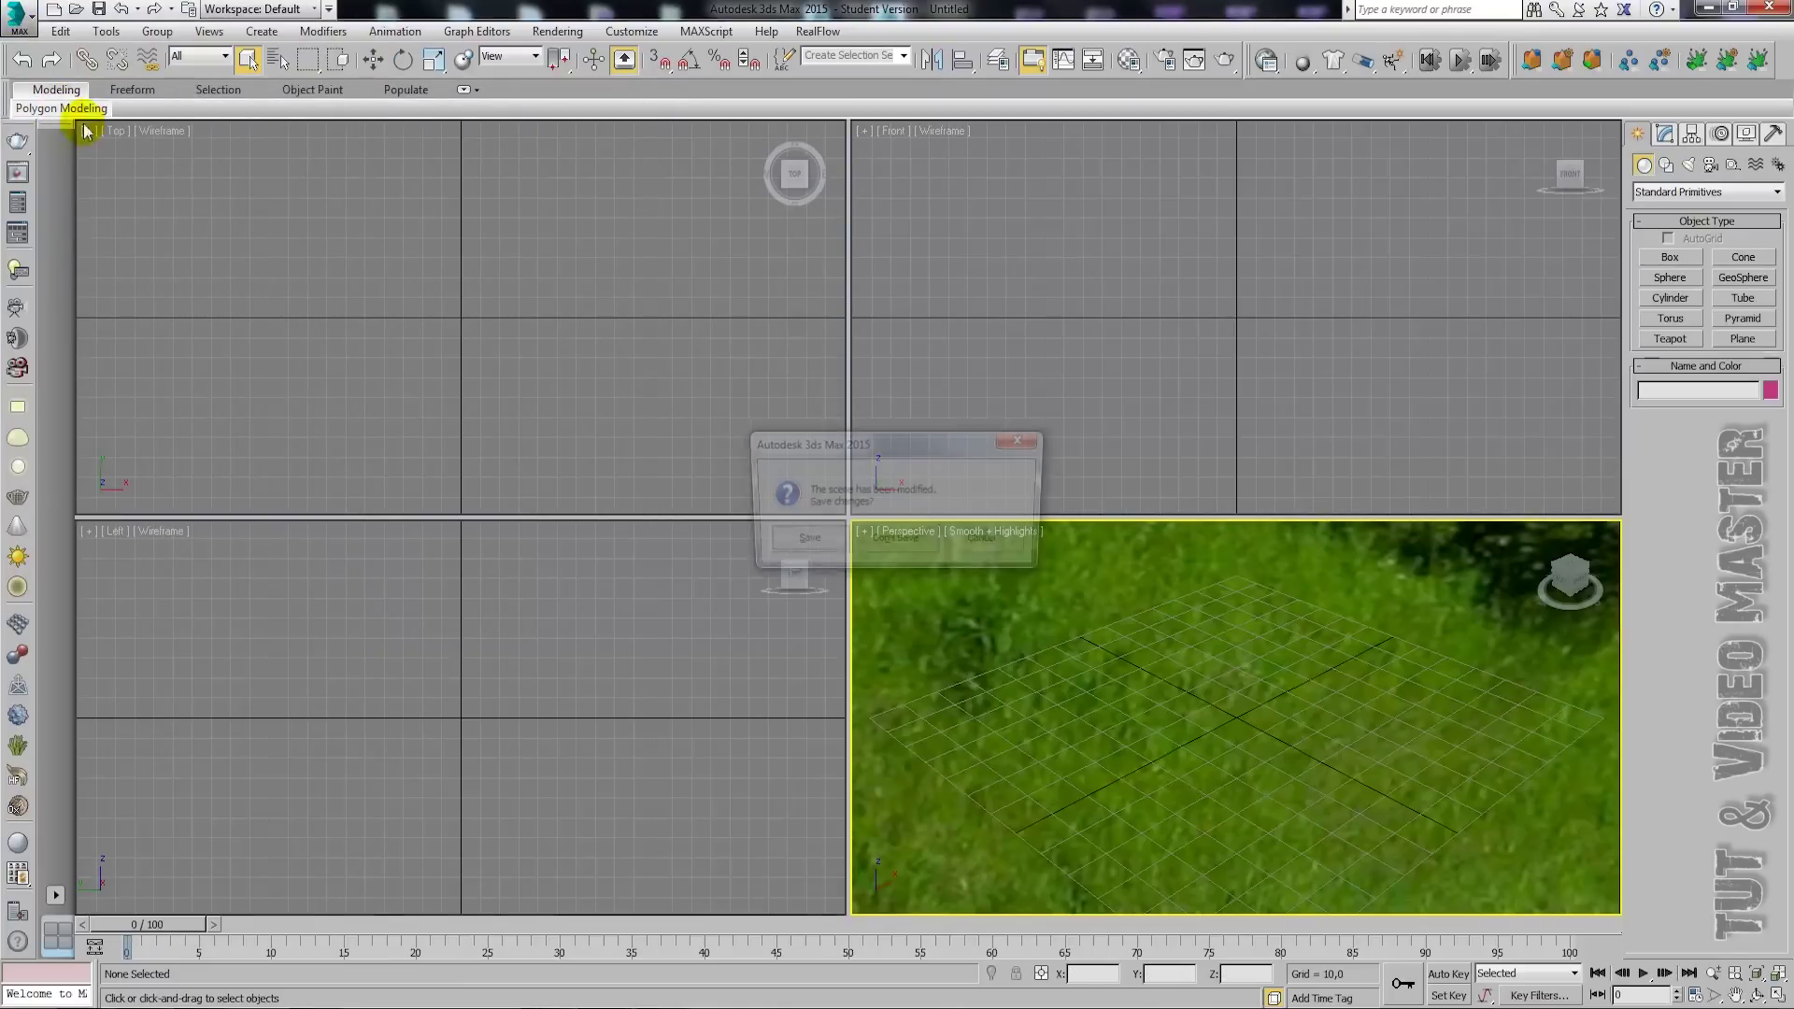
pyautogui.click(866, 547)
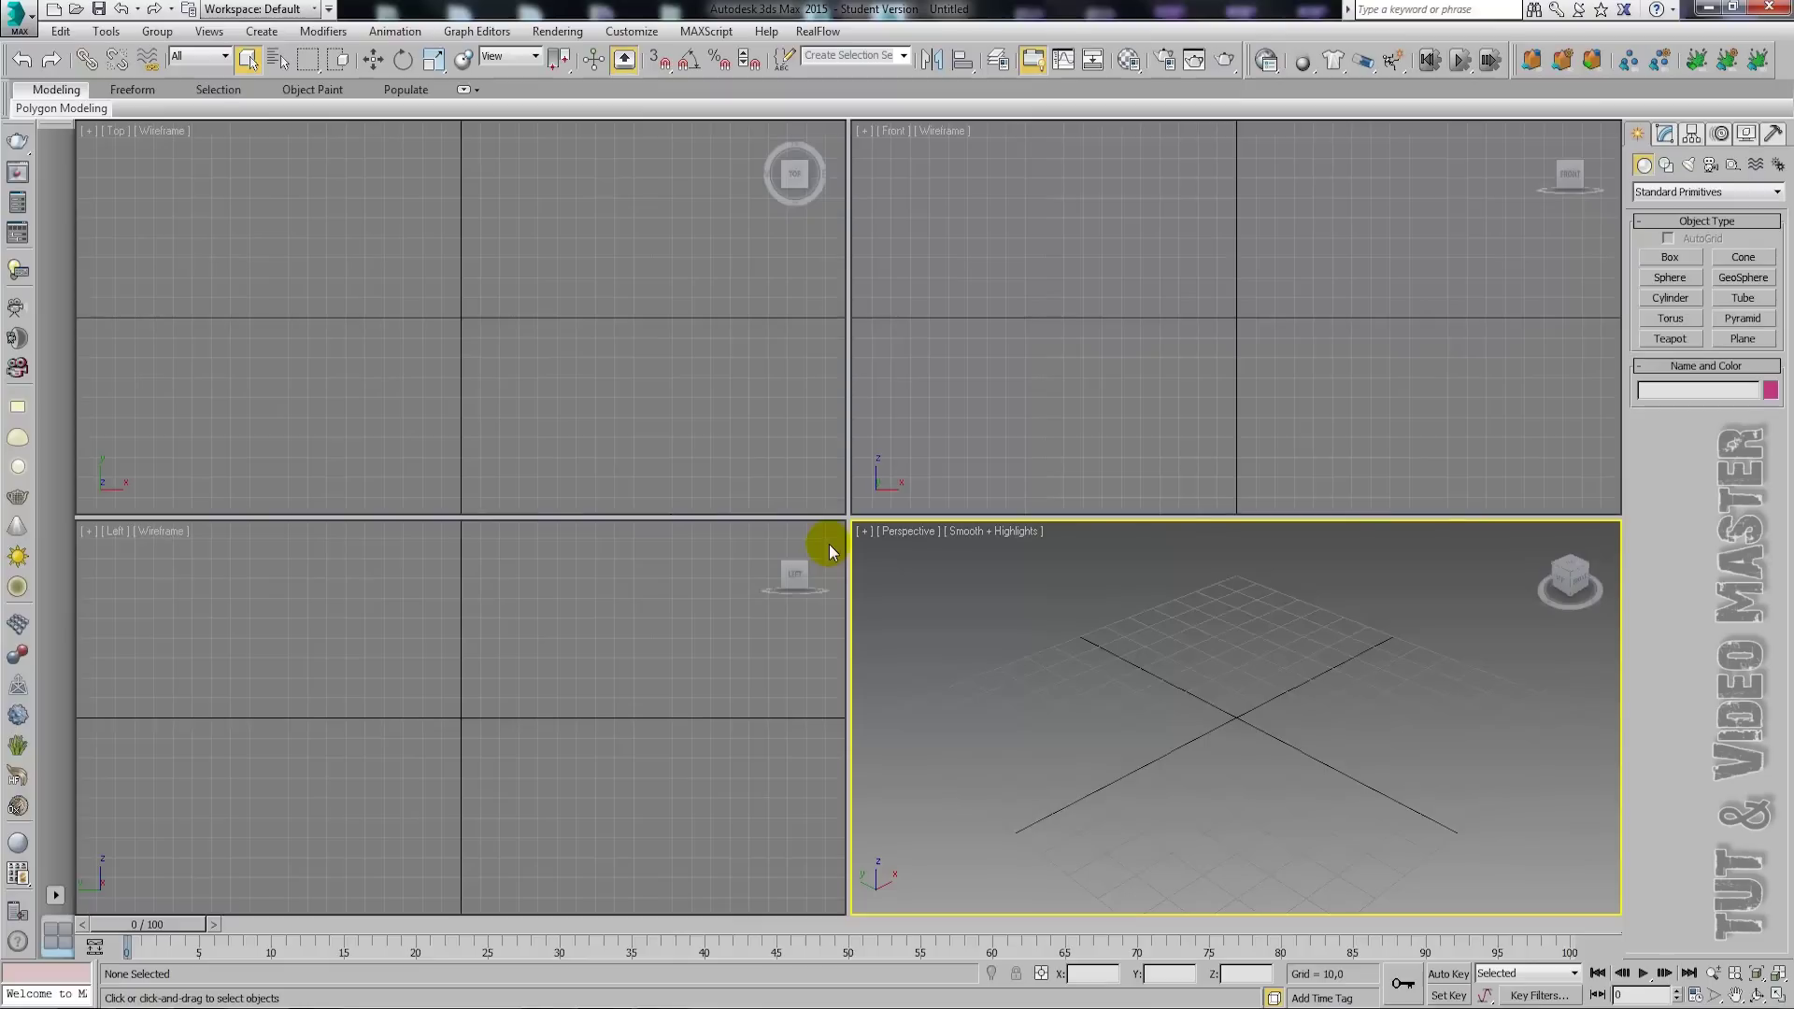
# - Assign Асфальт.jpg as the bitmap Environment Map again
pyautogui.click(559, 32)
pyautogui.click(621, 227)
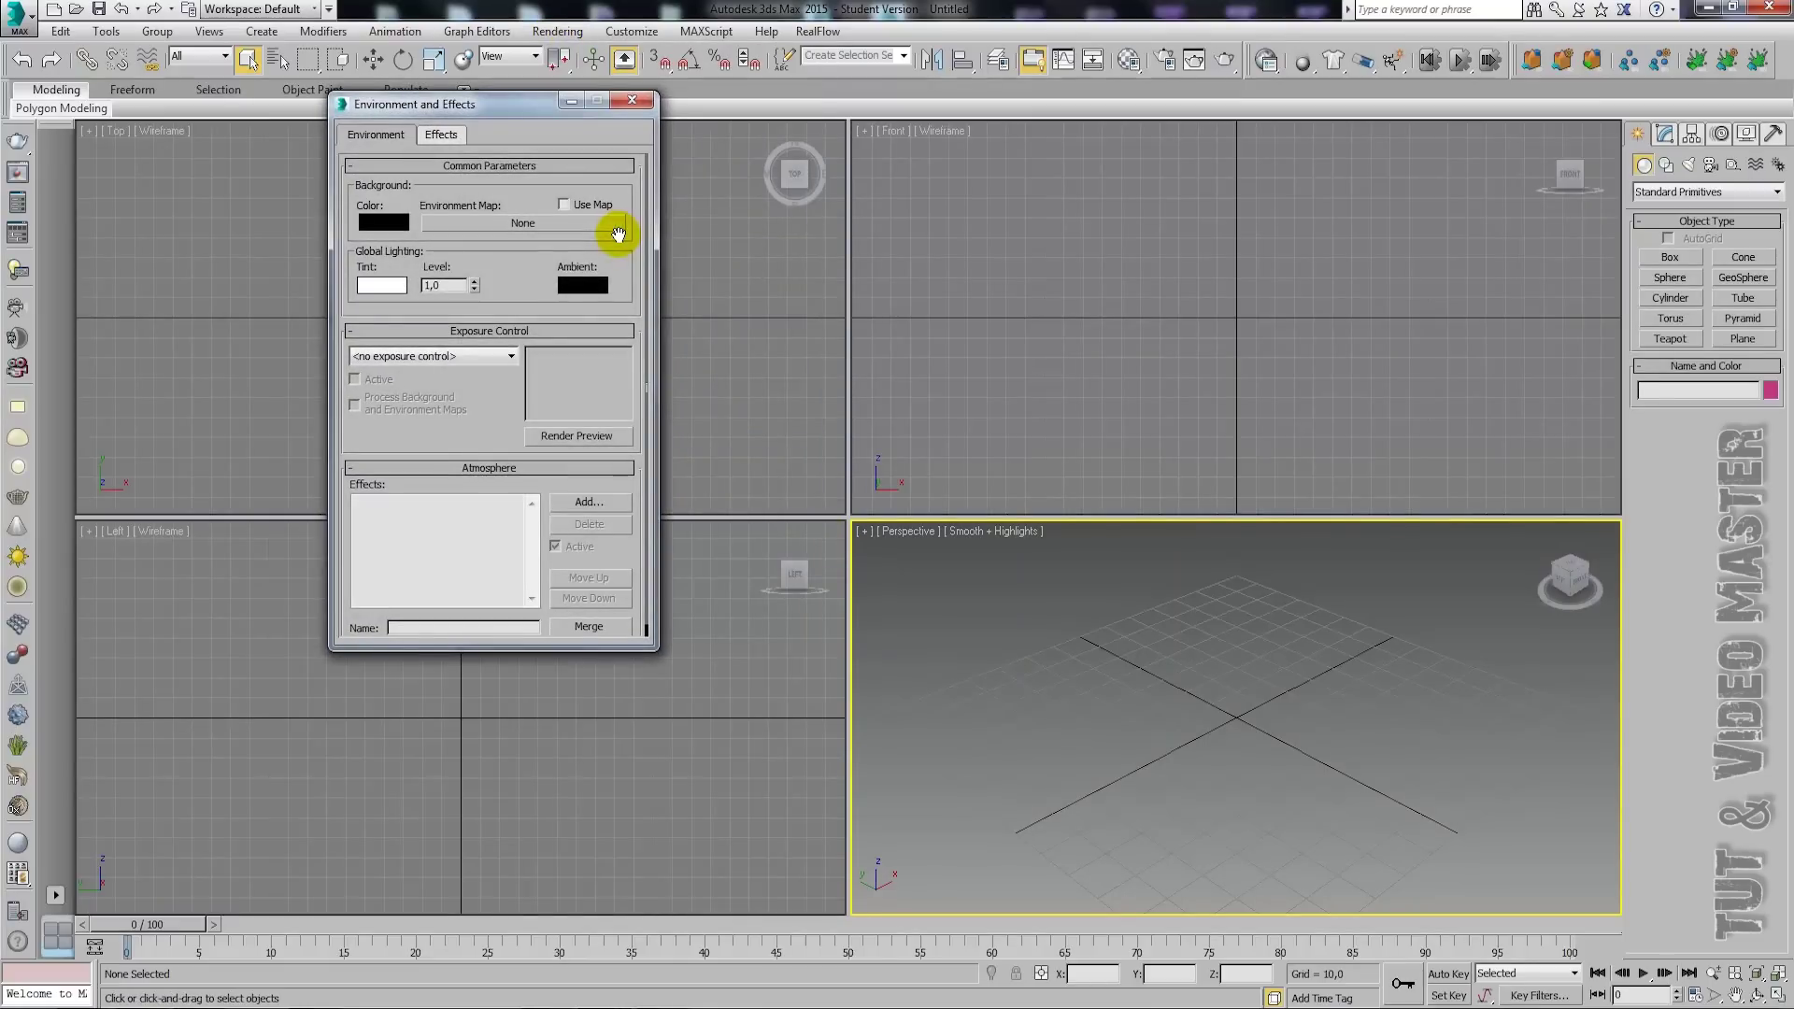
pyautogui.click(497, 225)
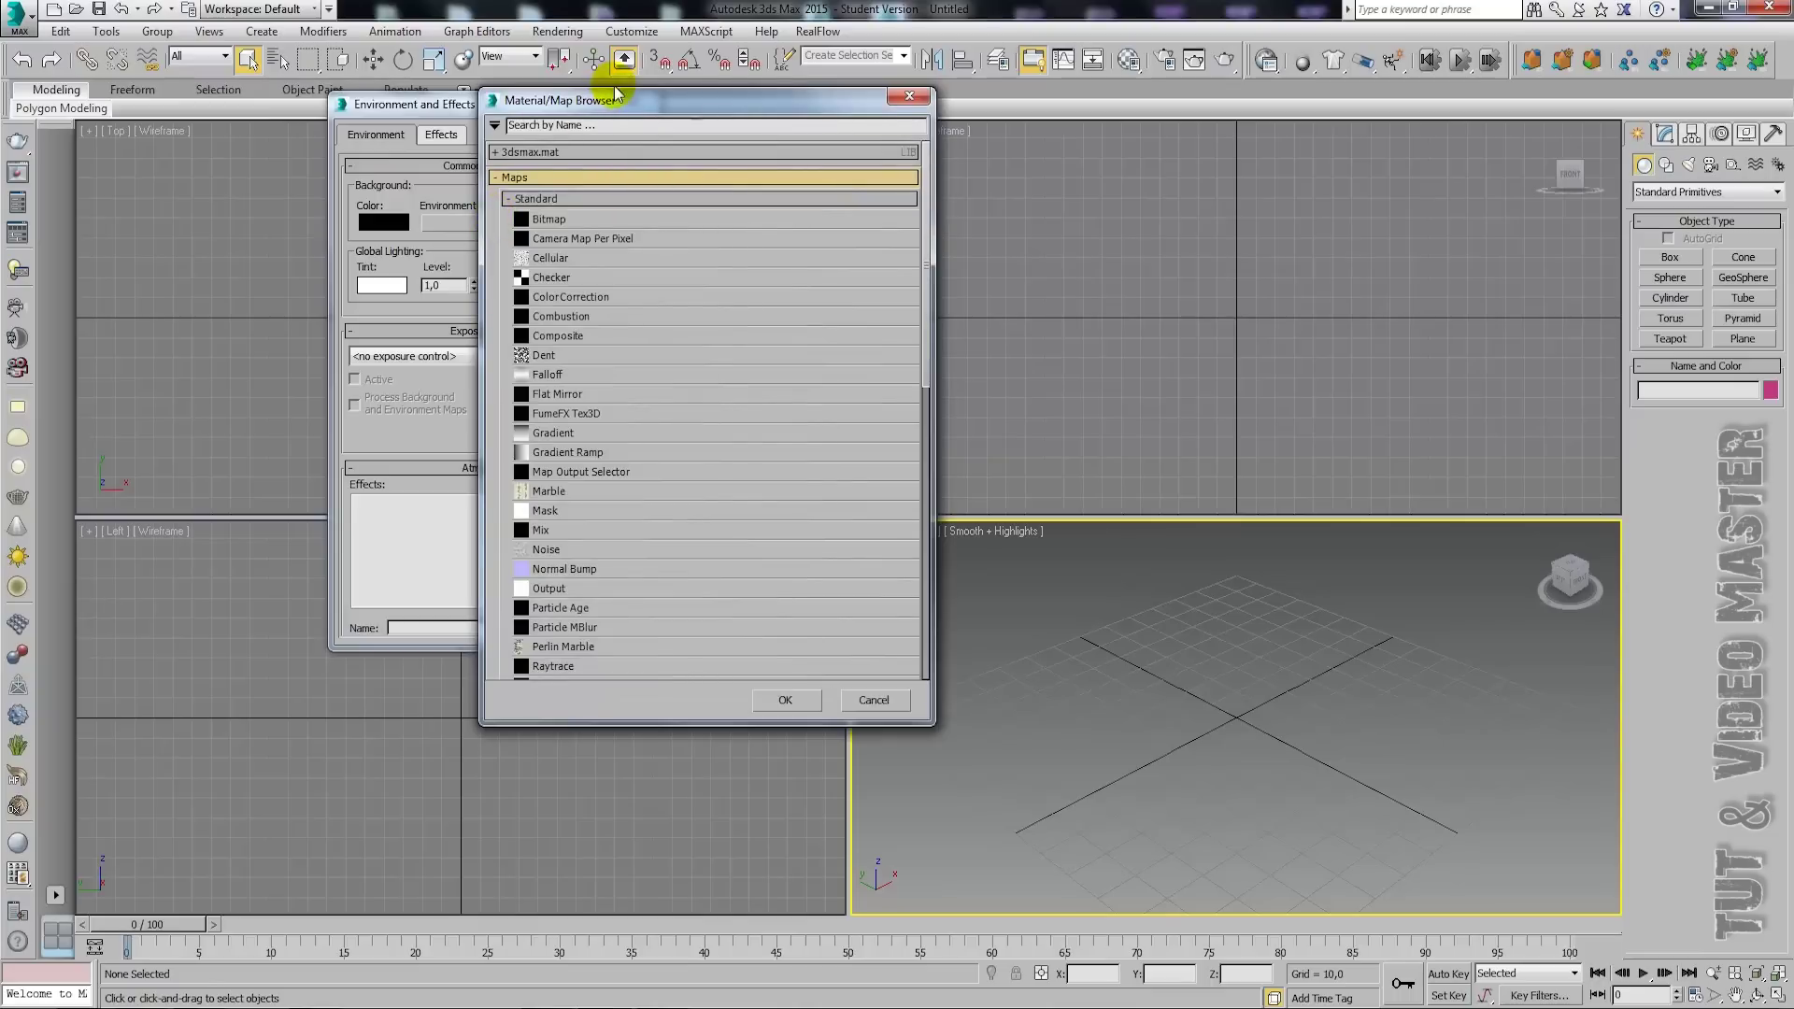
pyautogui.doubleClick(564, 217)
pyautogui.click(424, 200)
pyautogui.click(607, 419)
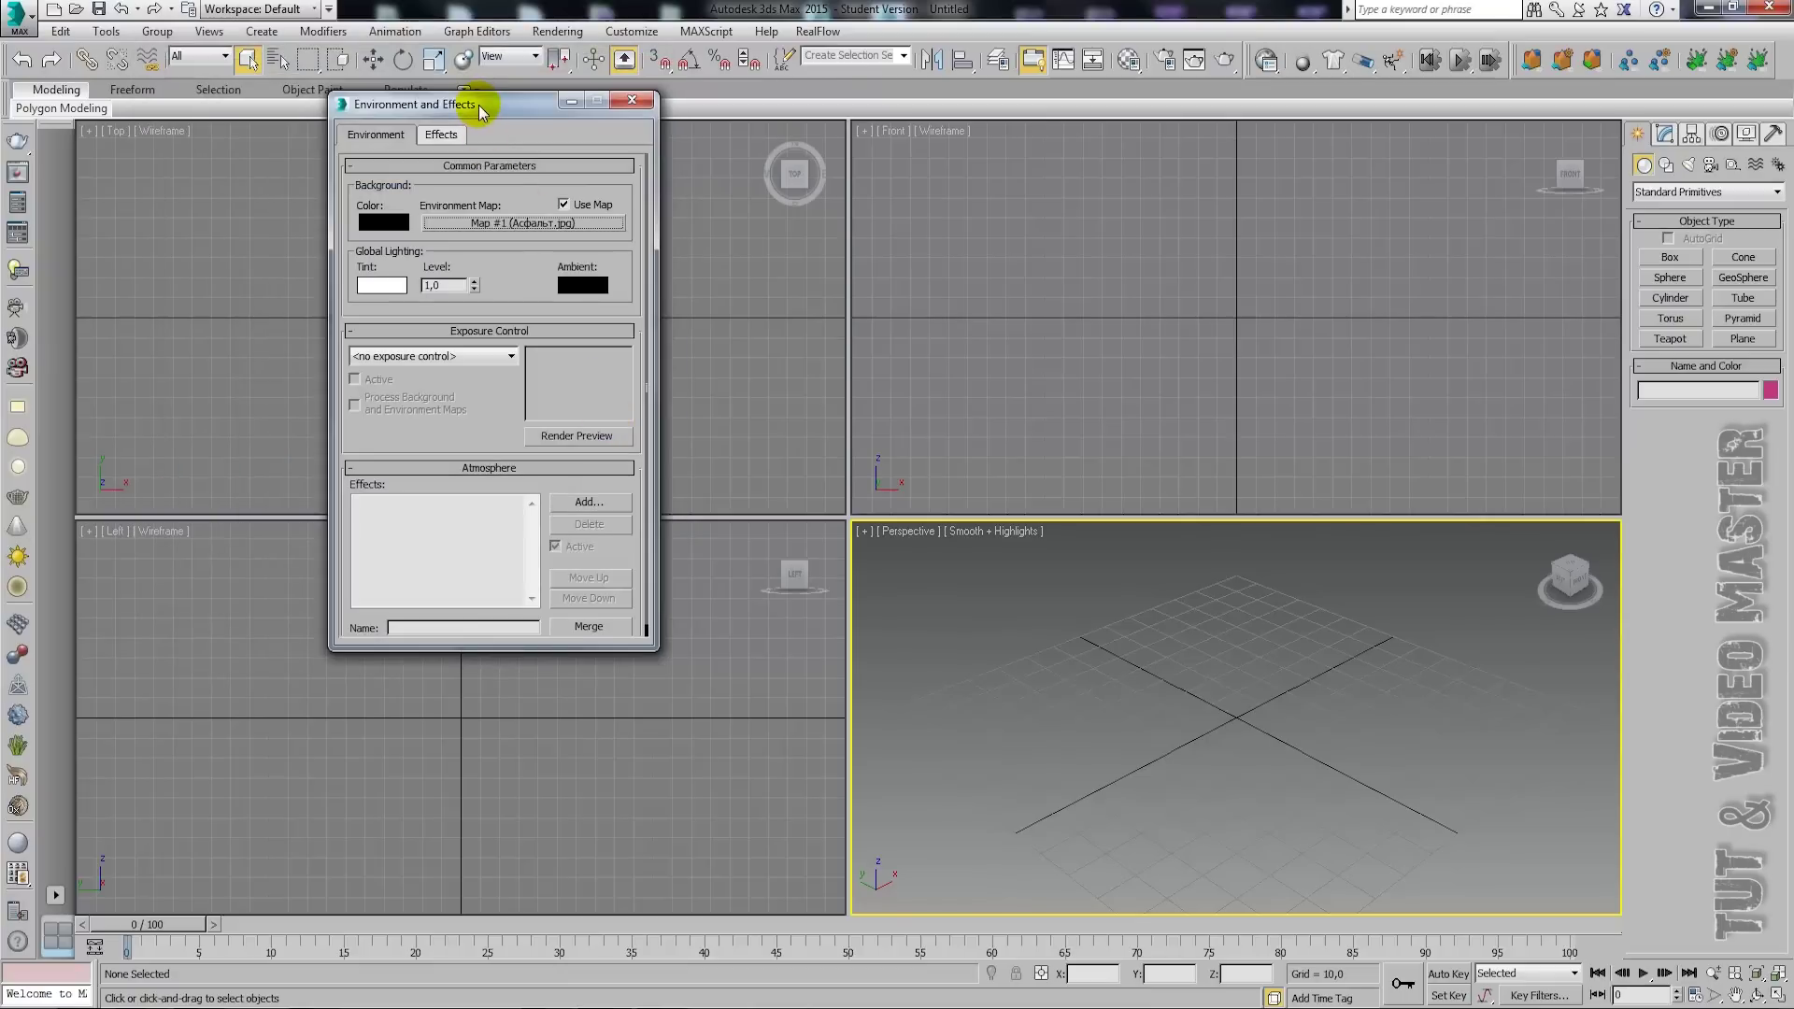
pyautogui.moveTo(479, 105); pyautogui.dragTo(1187, 162)
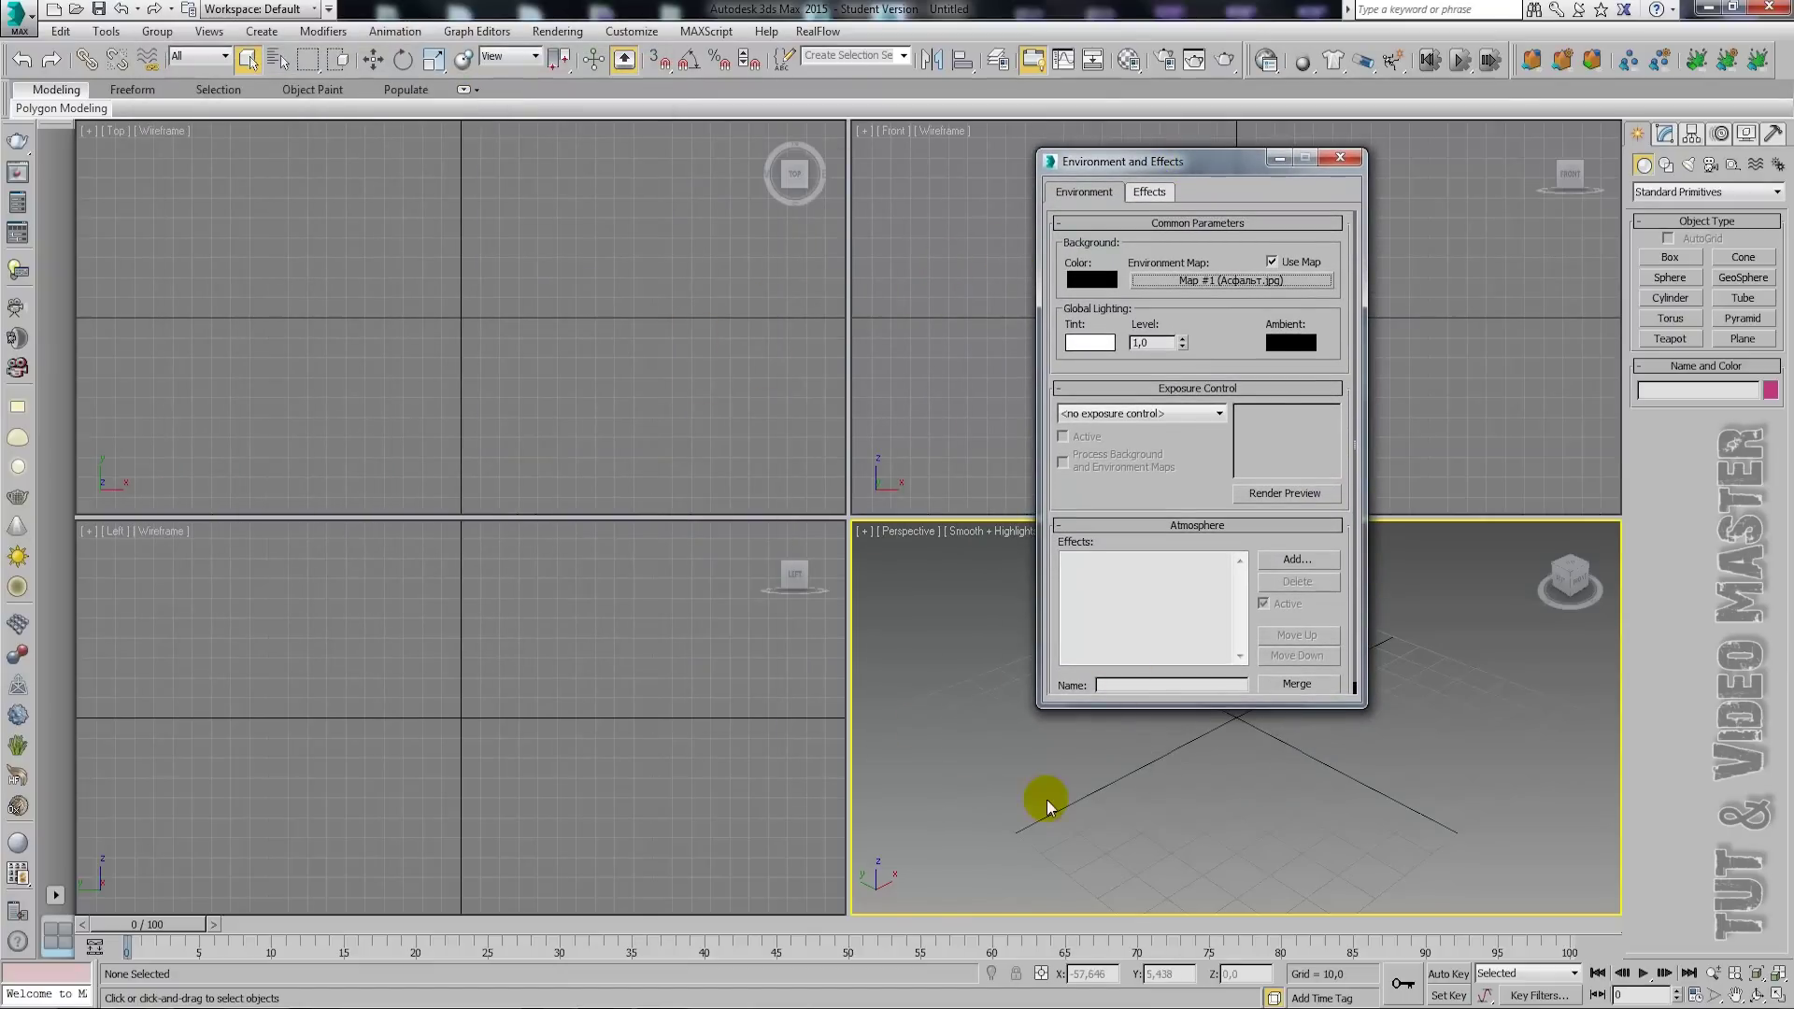
# - Open the Compact Material Editor and position it at the upper left
pyautogui.press('m')
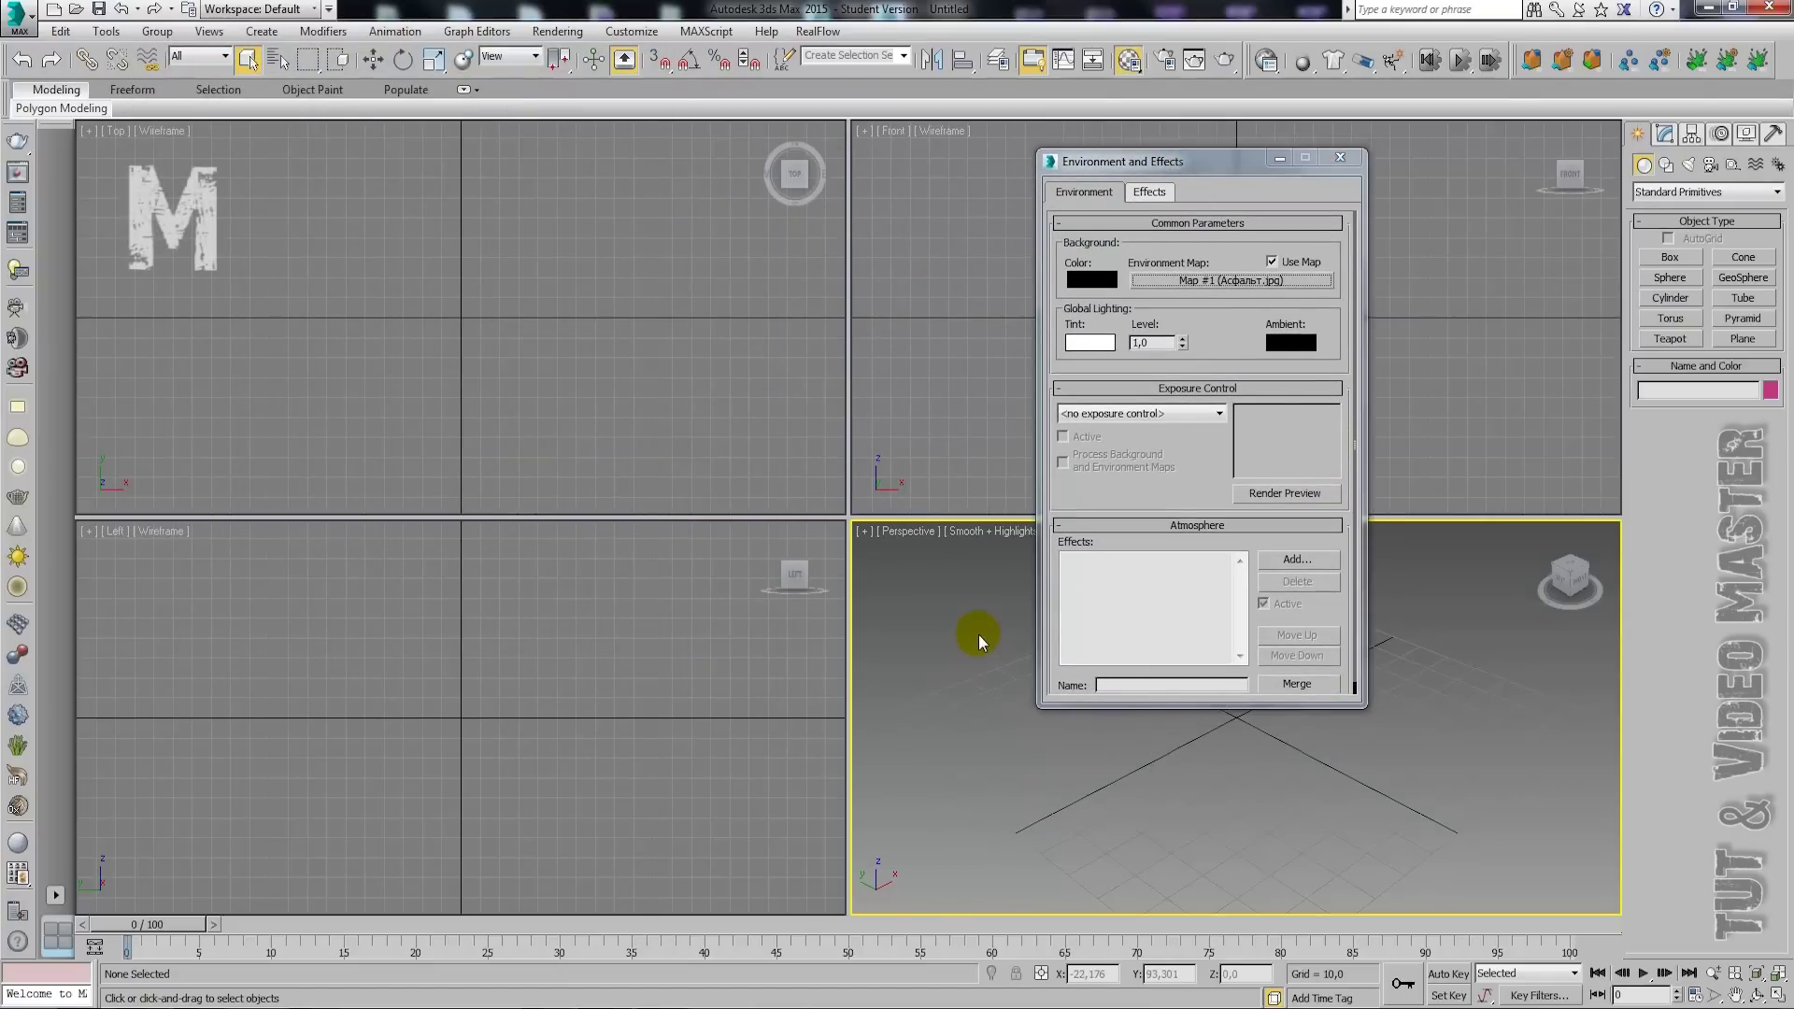
pyautogui.moveTo(402, 62); pyautogui.dragTo(558, 105)
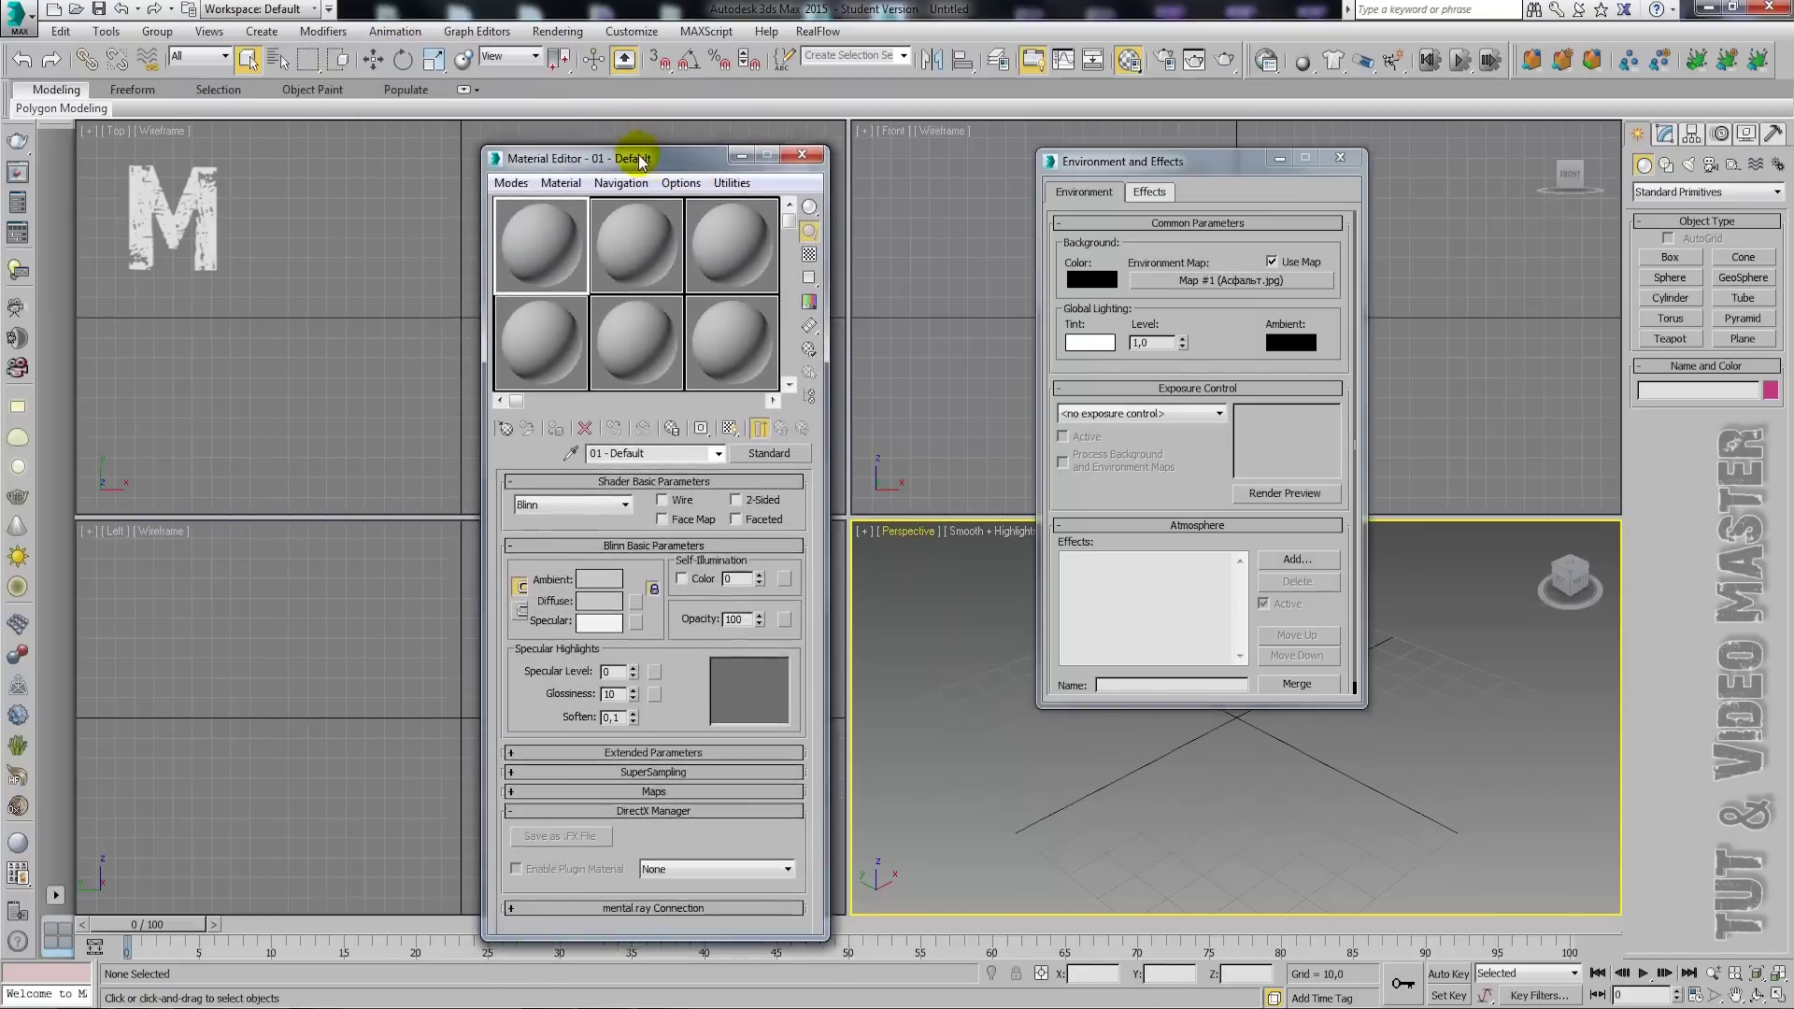
pyautogui.click(733, 101)
pyautogui.click(557, 32)
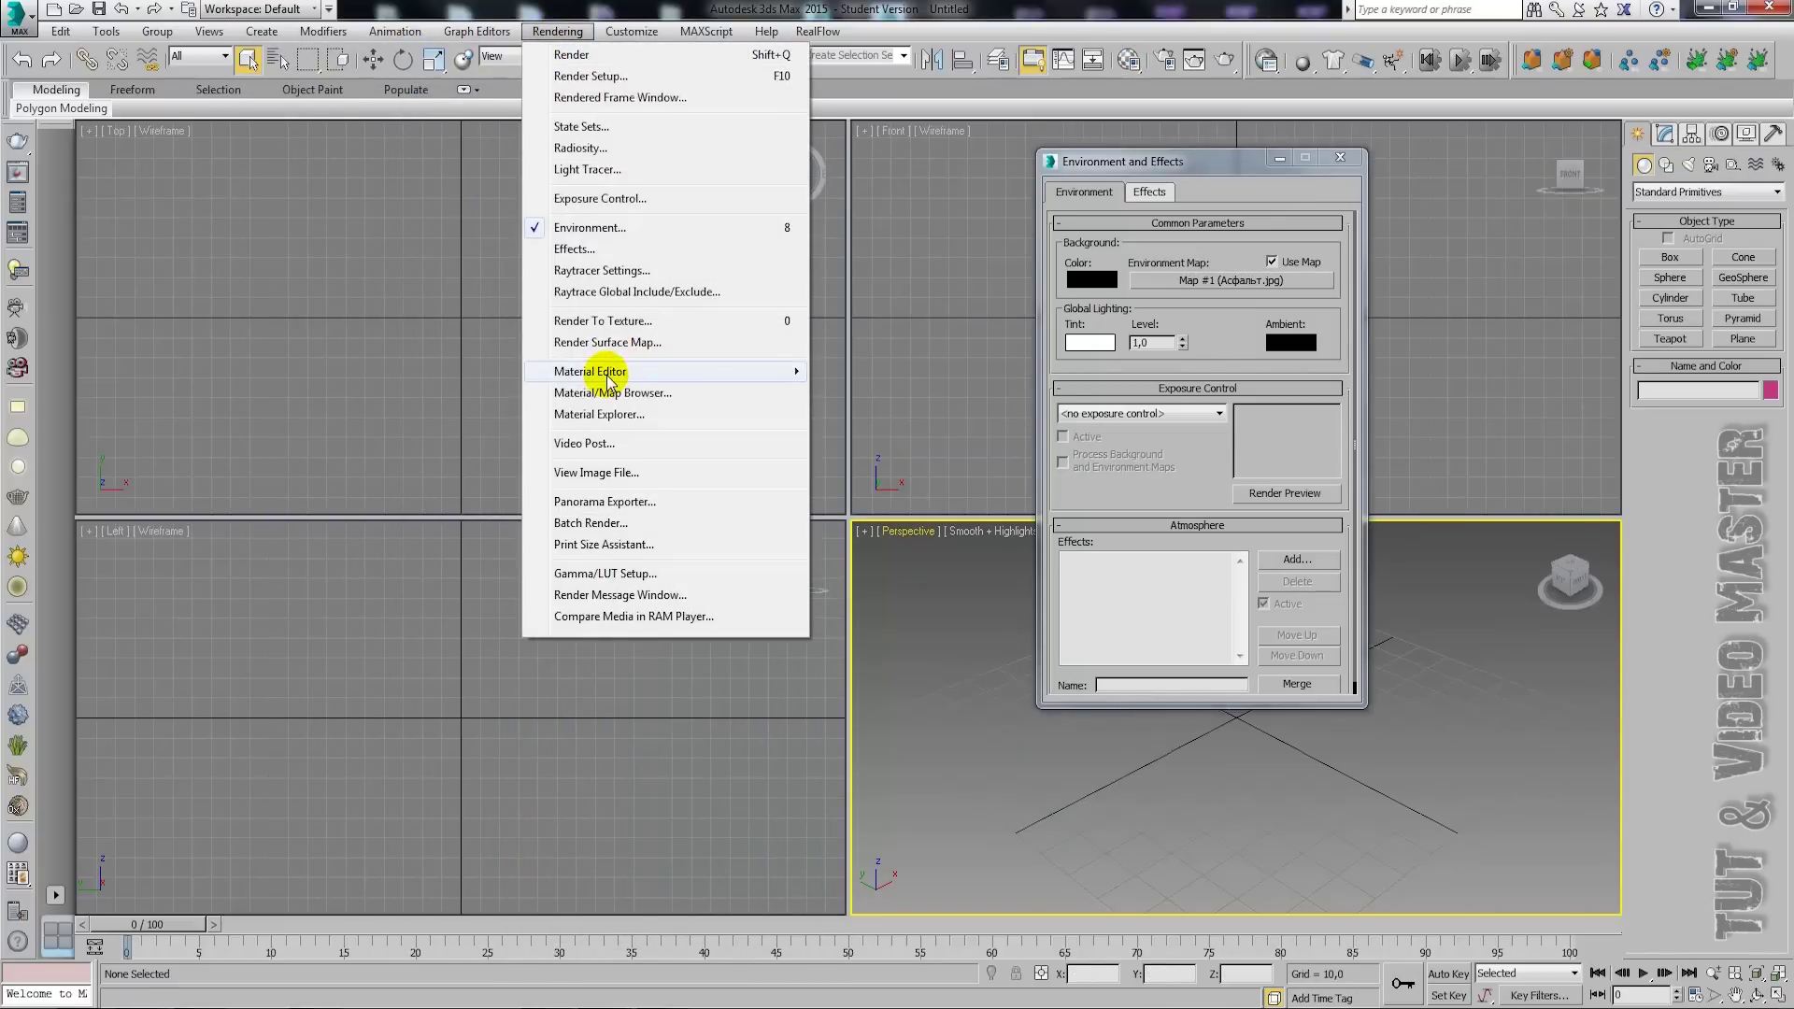
pyautogui.moveTo(591, 372)
pyautogui.click(899, 374)
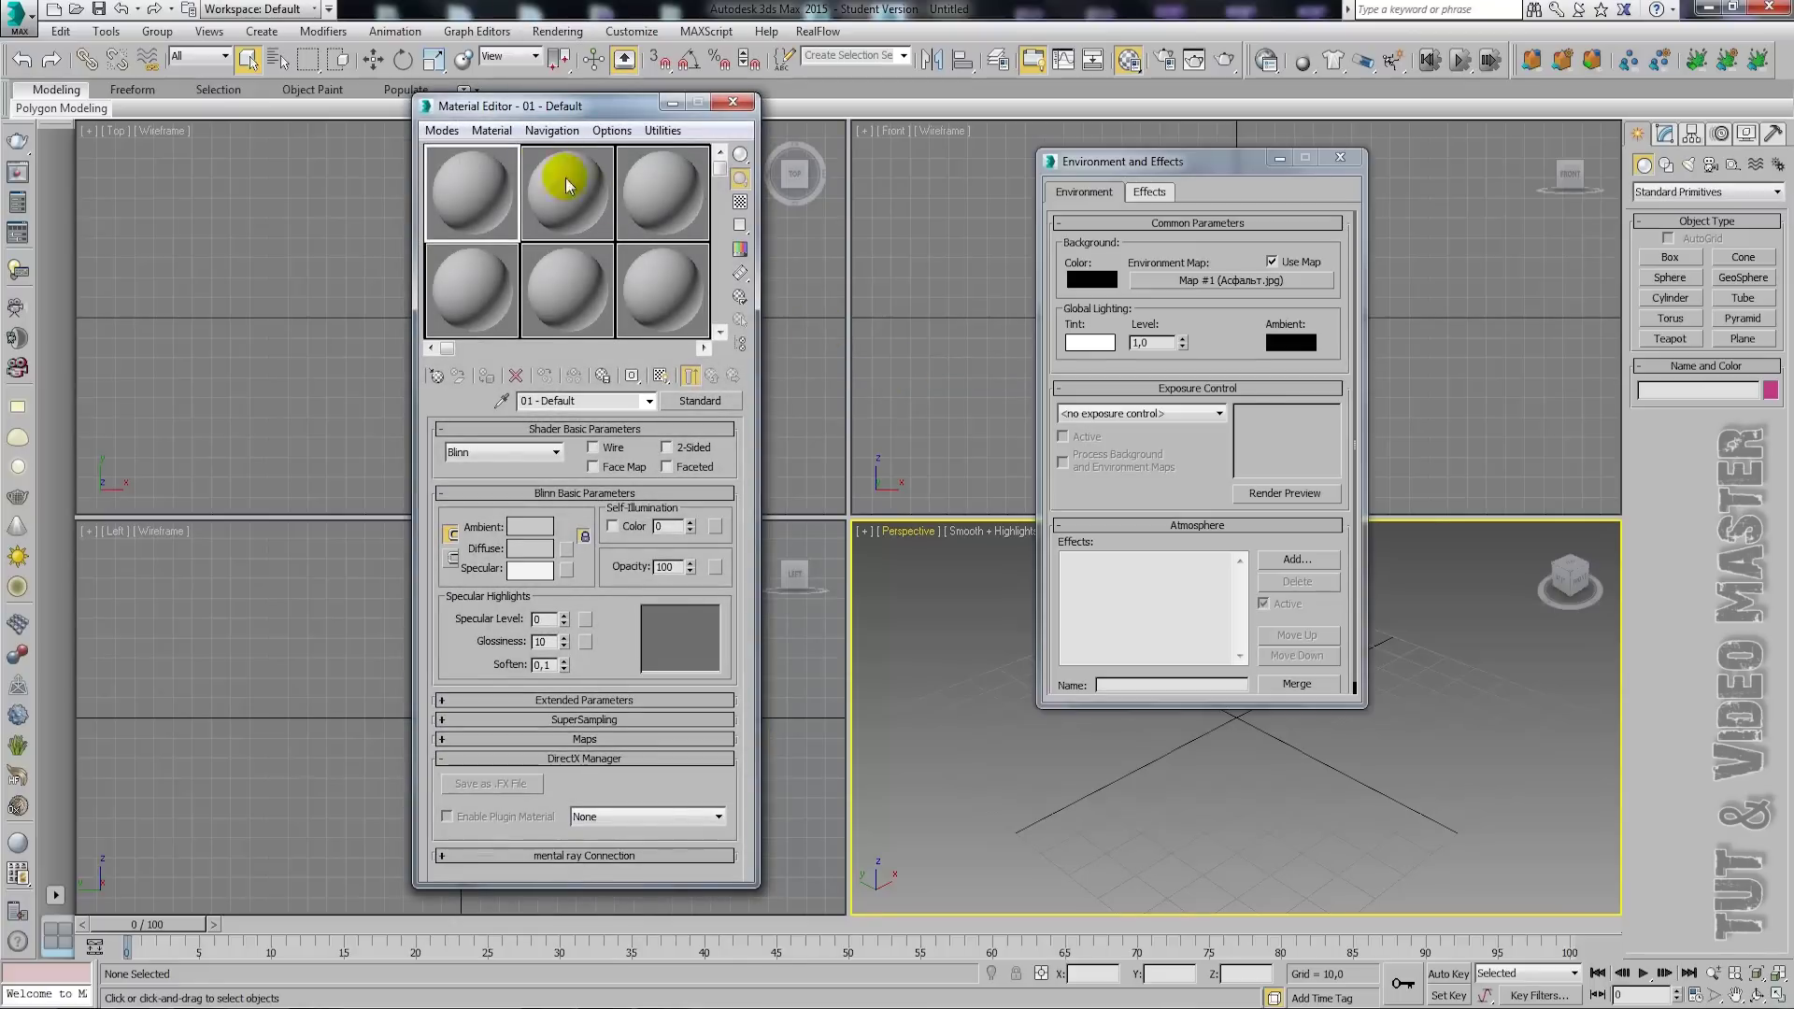
pyautogui.moveTo(577, 120); pyautogui.dragTo(413, 74)
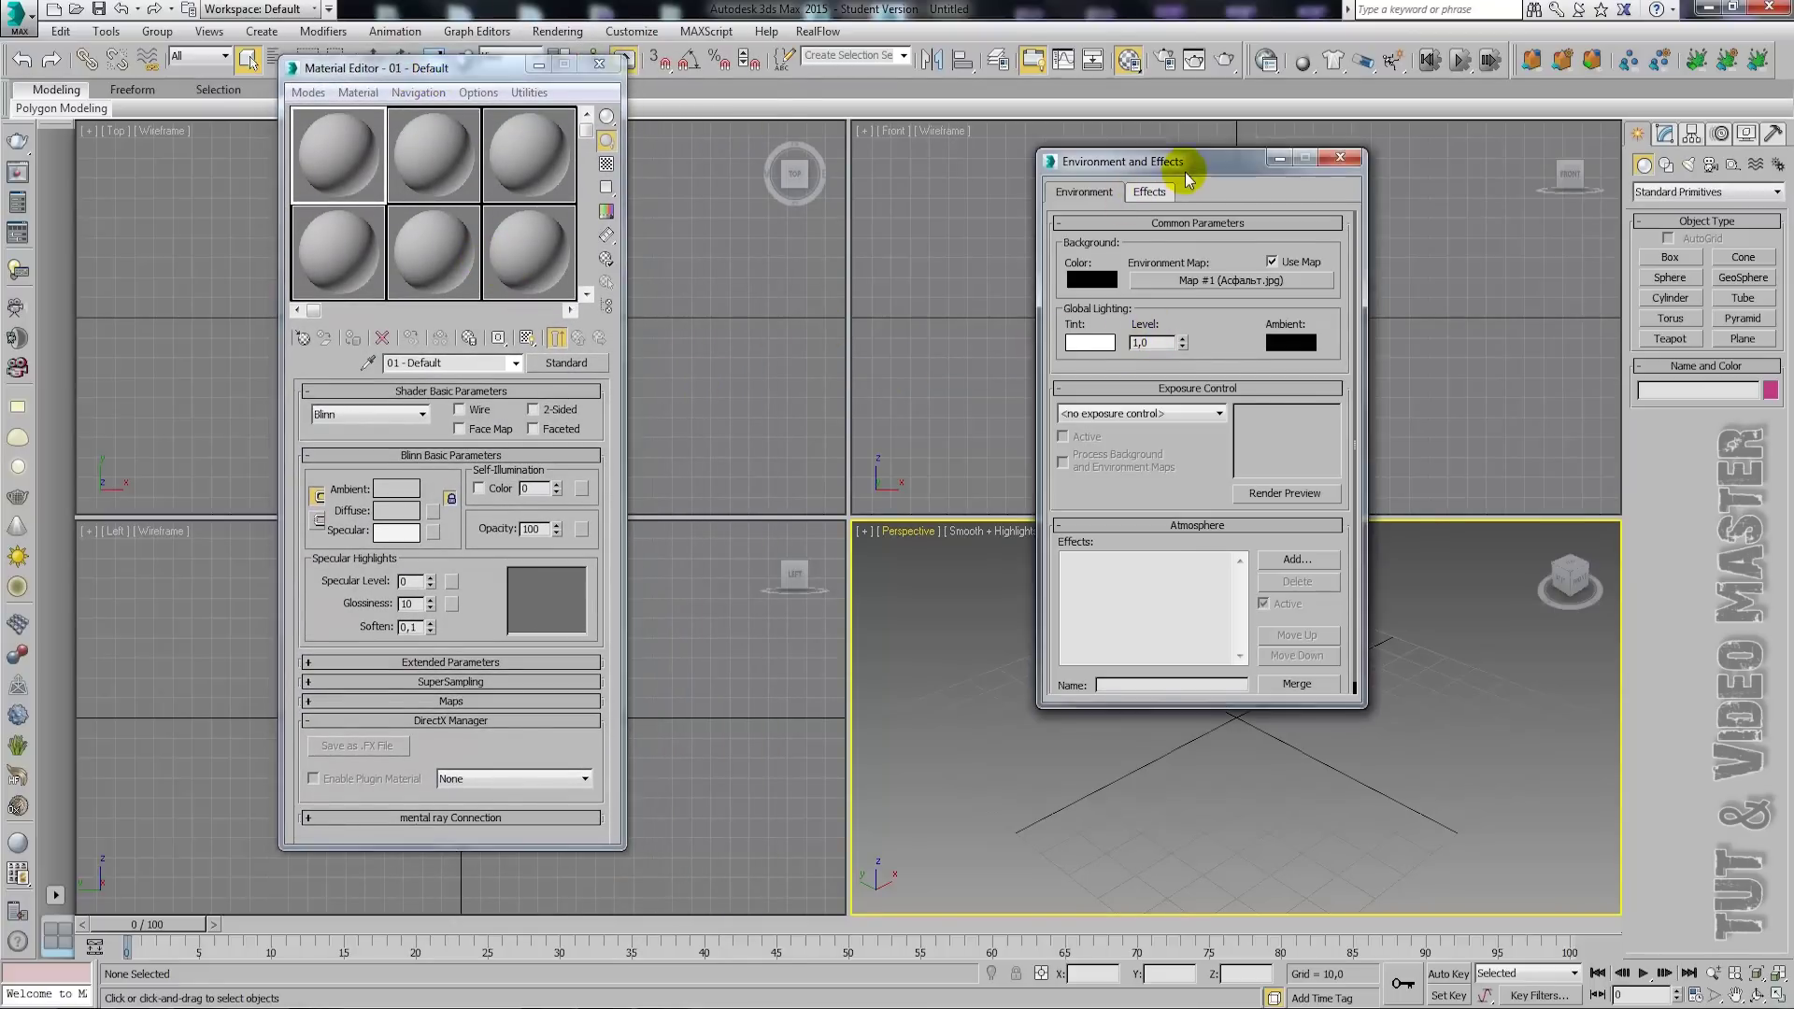
# - Drag the Environment Map onto the first material sample slot
pyautogui.moveTo(1185, 156); pyautogui.dragTo(1141, 131)
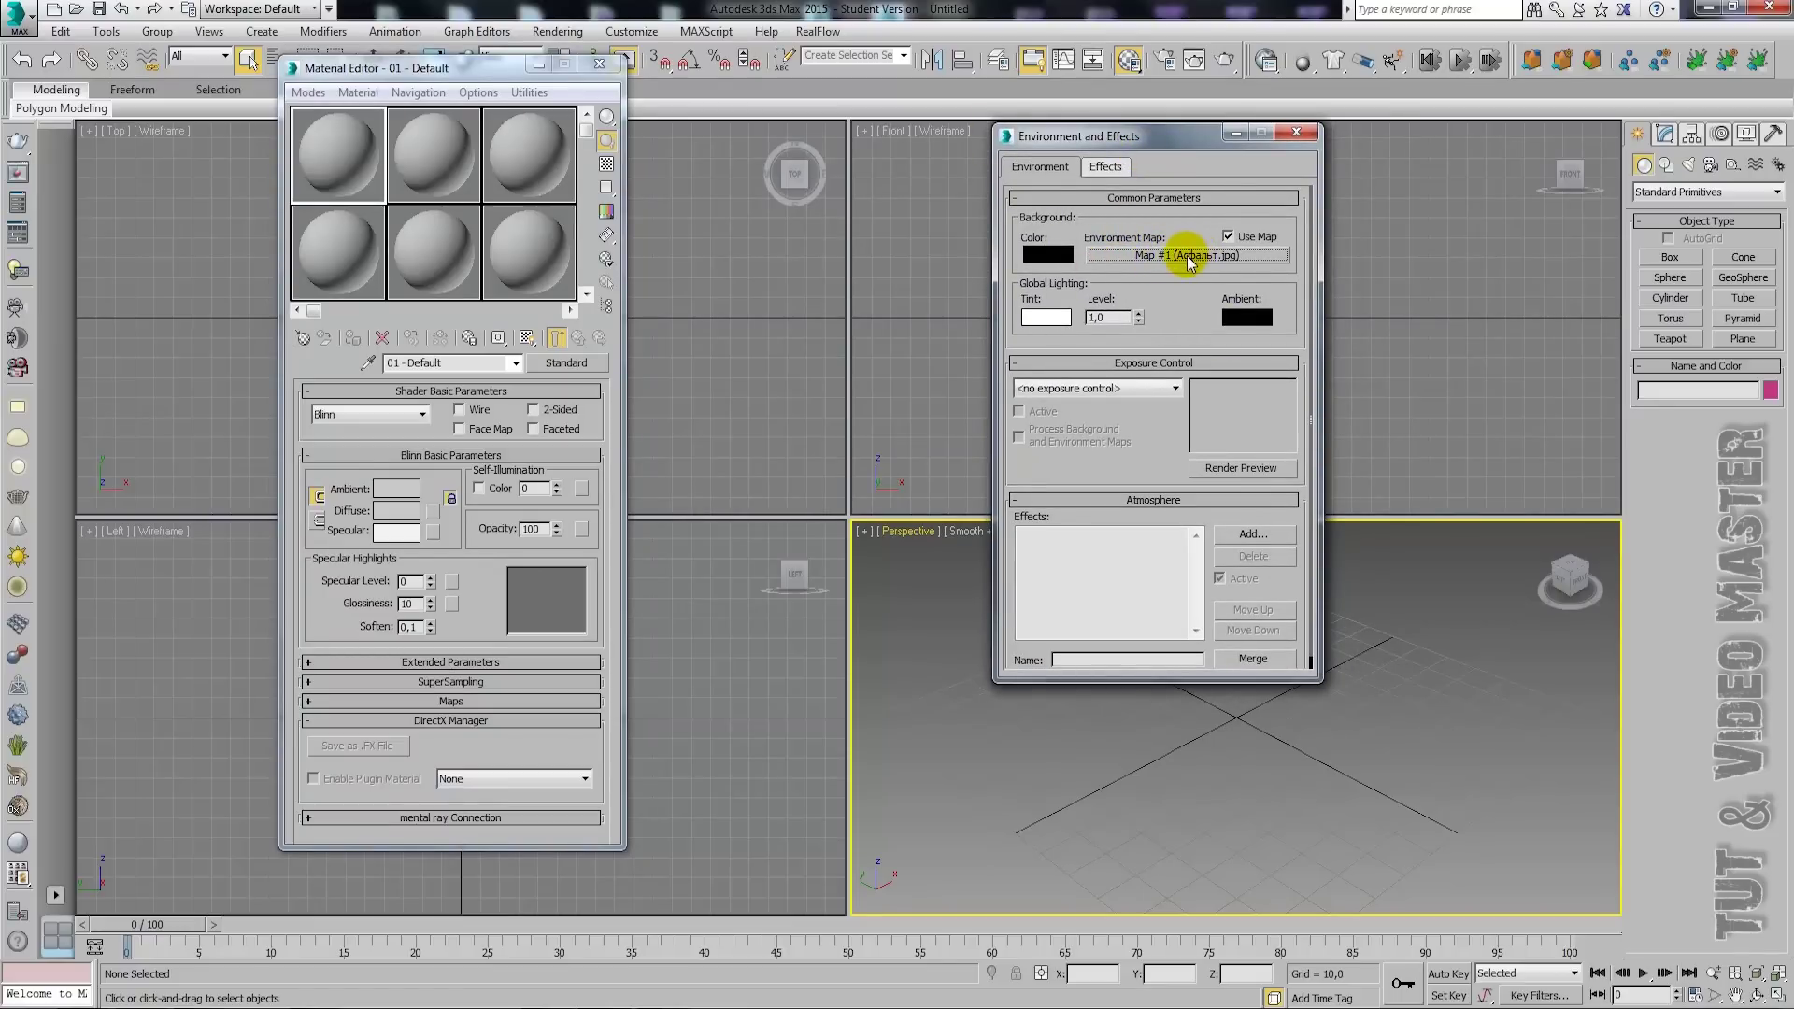
pyautogui.moveTo(1184, 255); pyautogui.dragTo(487, 215)
pyautogui.moveTo(344, 151); pyautogui.dragTo(340, 151)
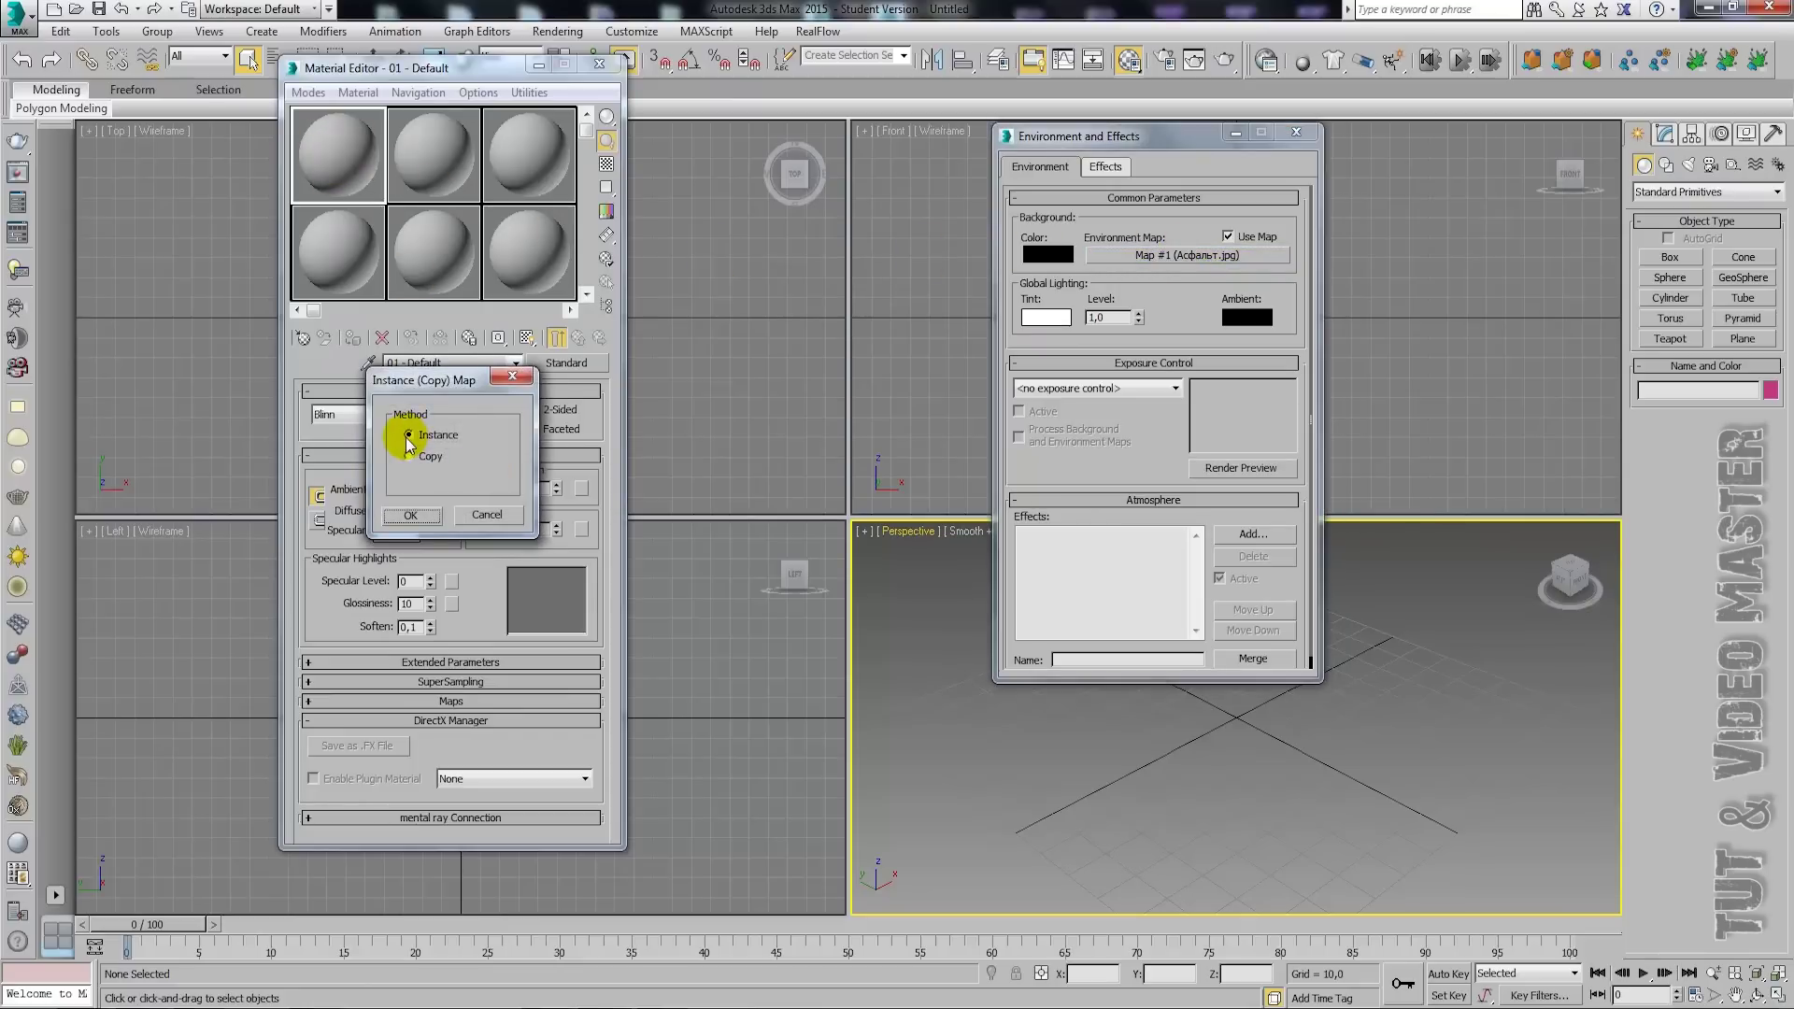
# - Load the map into the slot as an instance and set its mapping to Screen
pyautogui.click(411, 515)
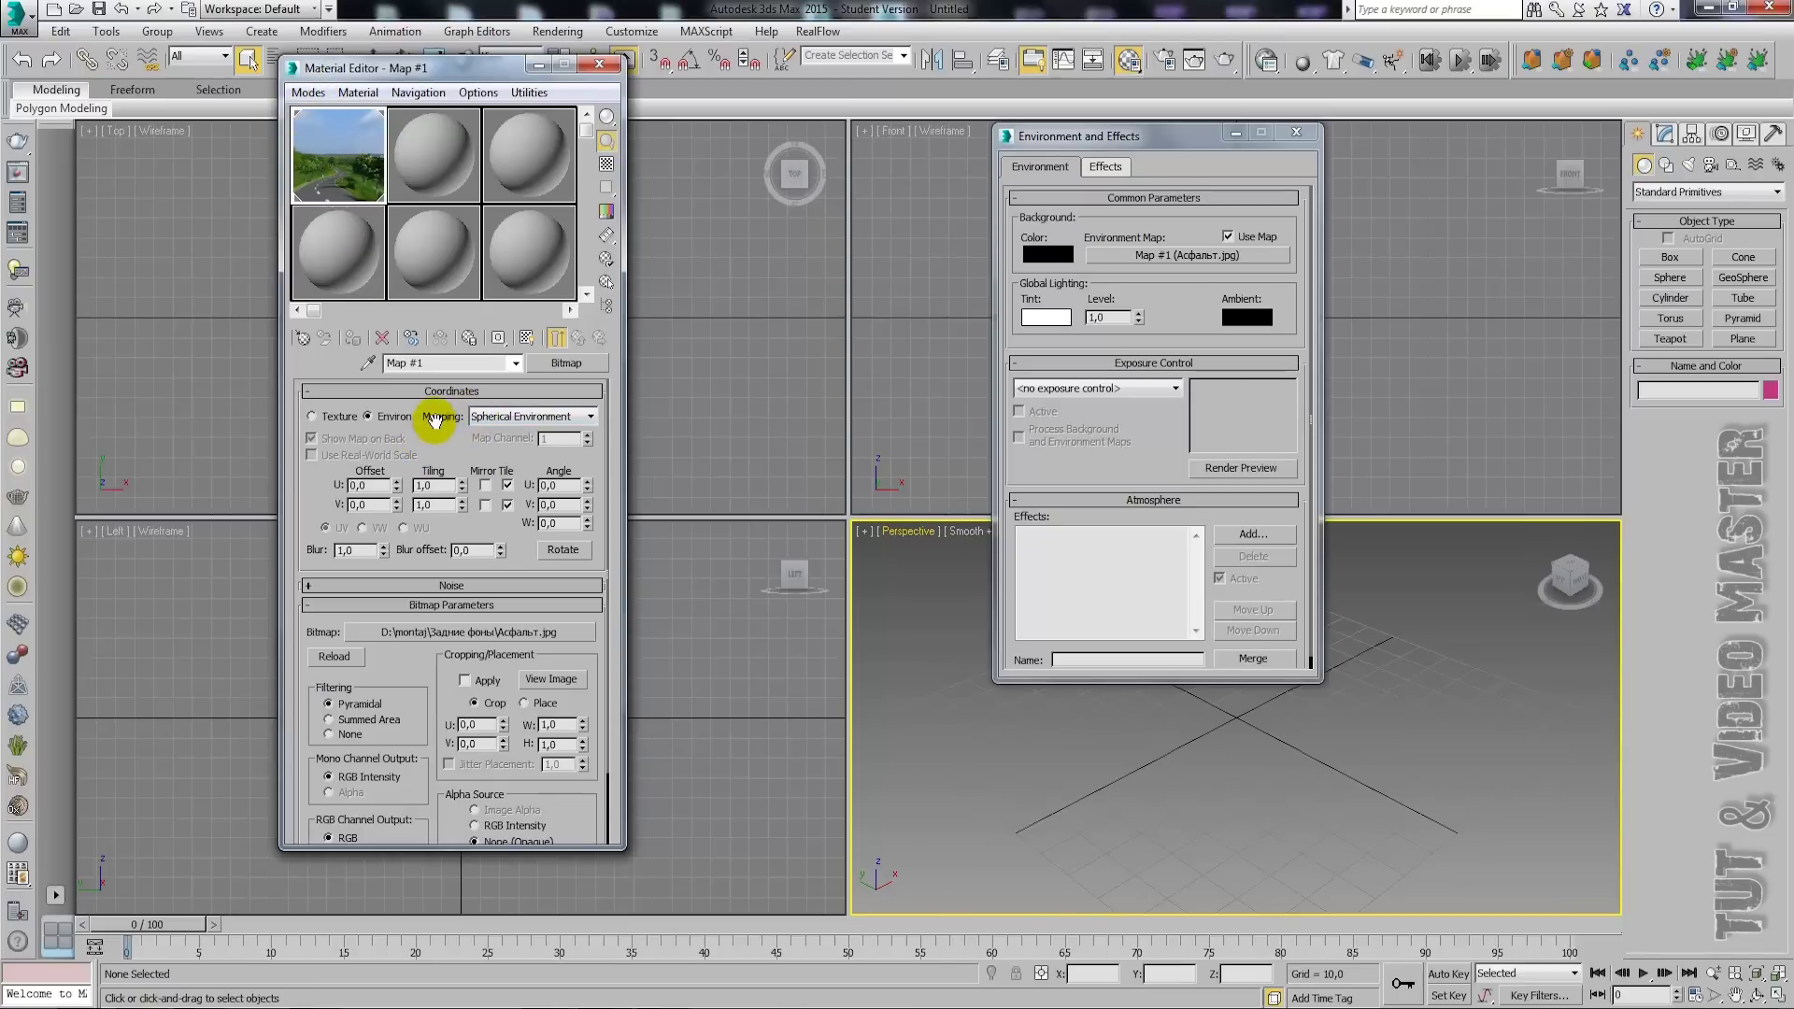
pyautogui.click(526, 421)
pyautogui.click(509, 472)
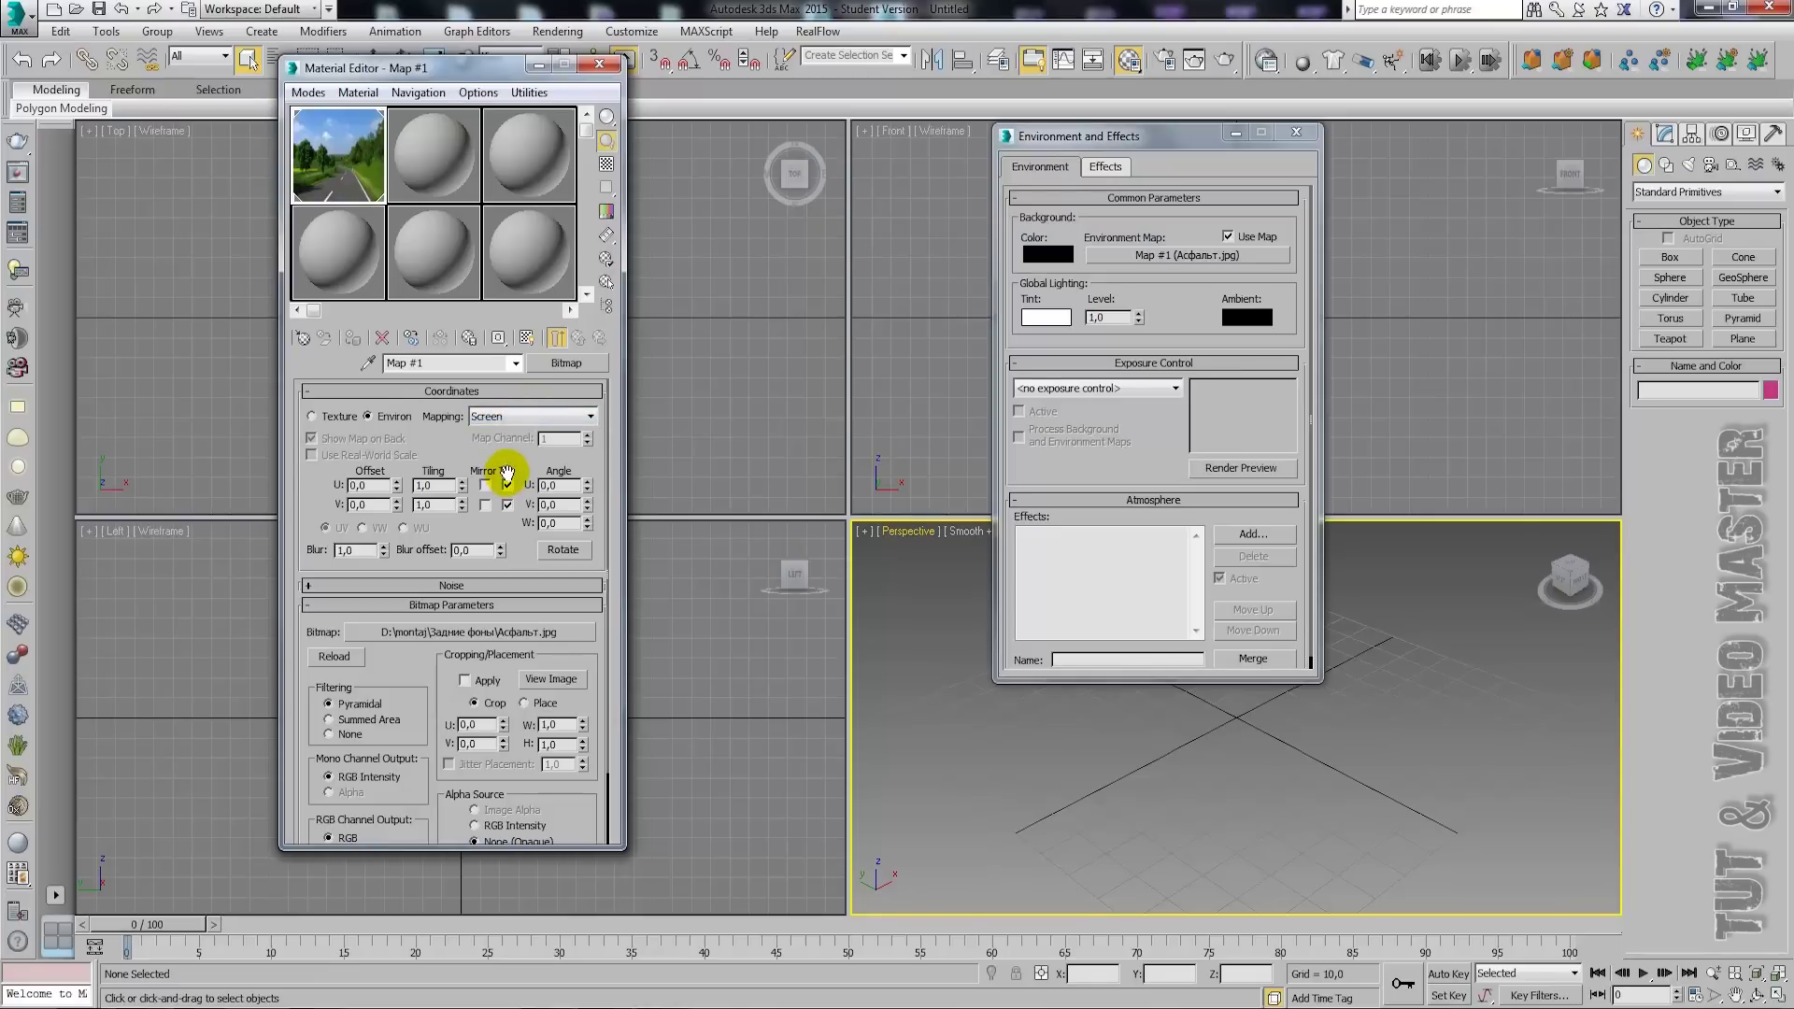
# - Reapply the Screen-mapped Map #1 as the environment background and close both editors
pyautogui.moveTo(322, 140); pyautogui.dragTo(1119, 259)
pyautogui.moveTo(1157, 248); pyautogui.dragTo(1153, 251)
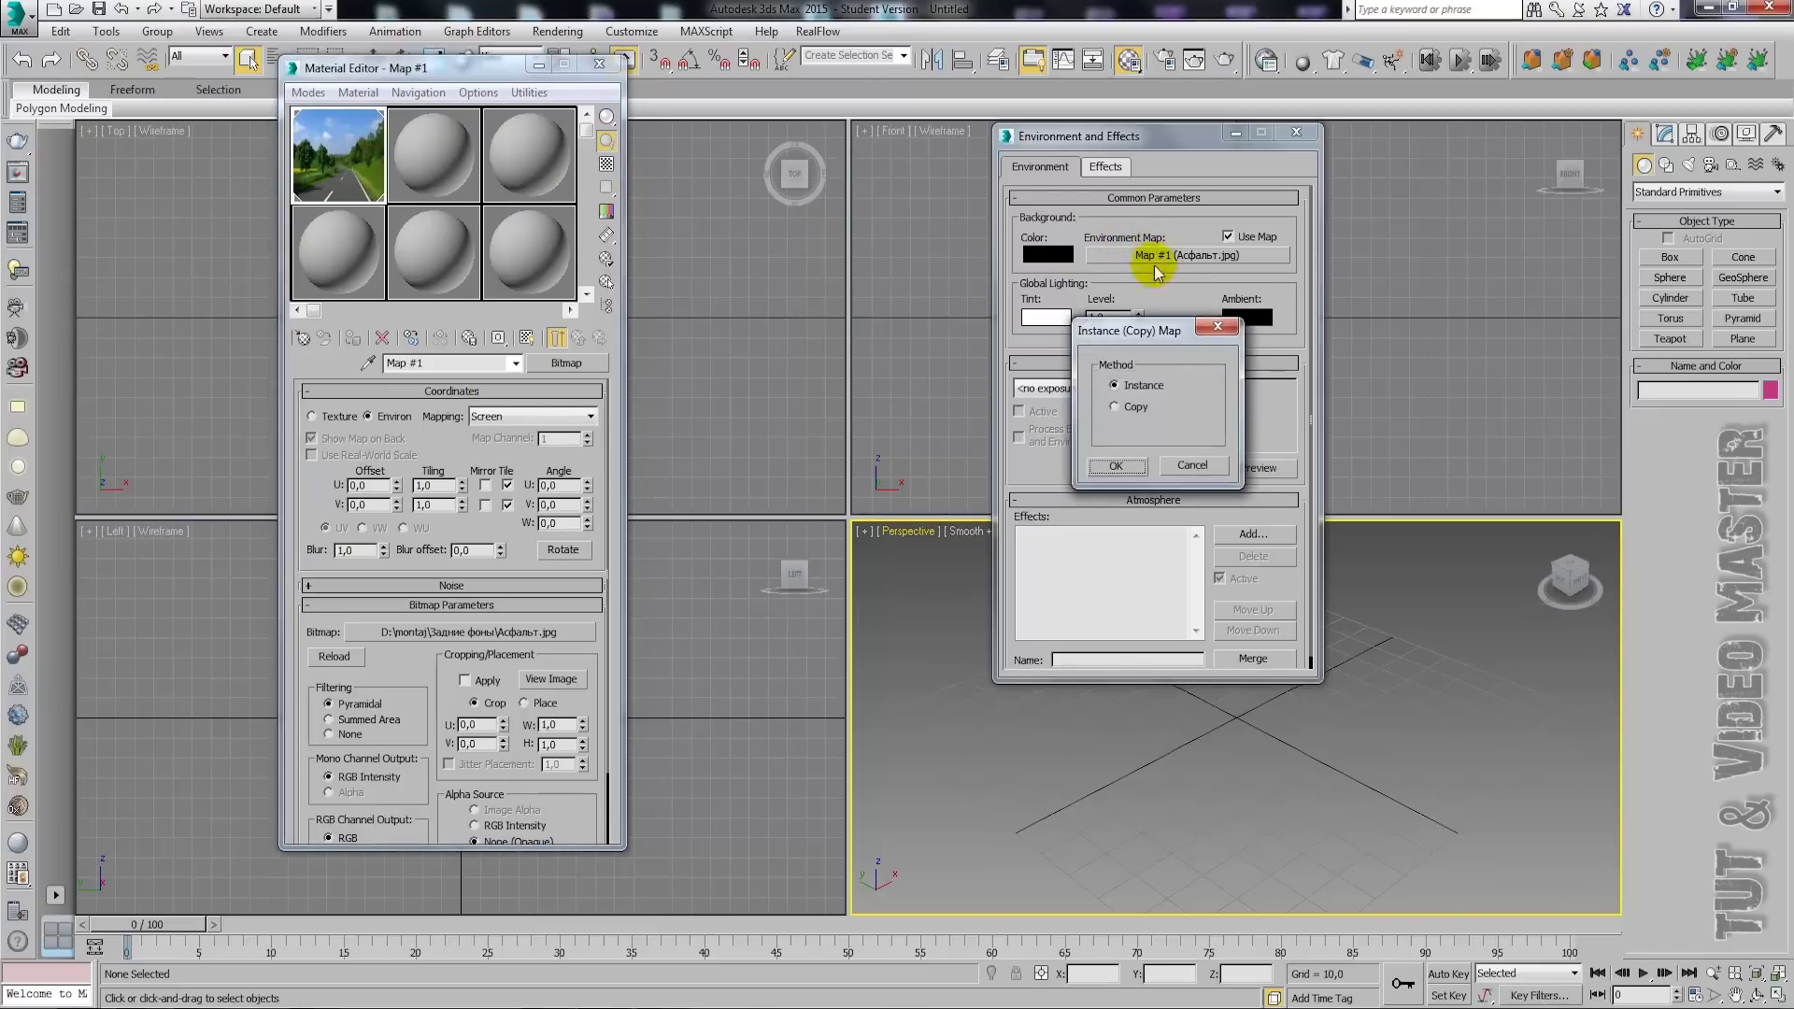
pyautogui.click(1120, 466)
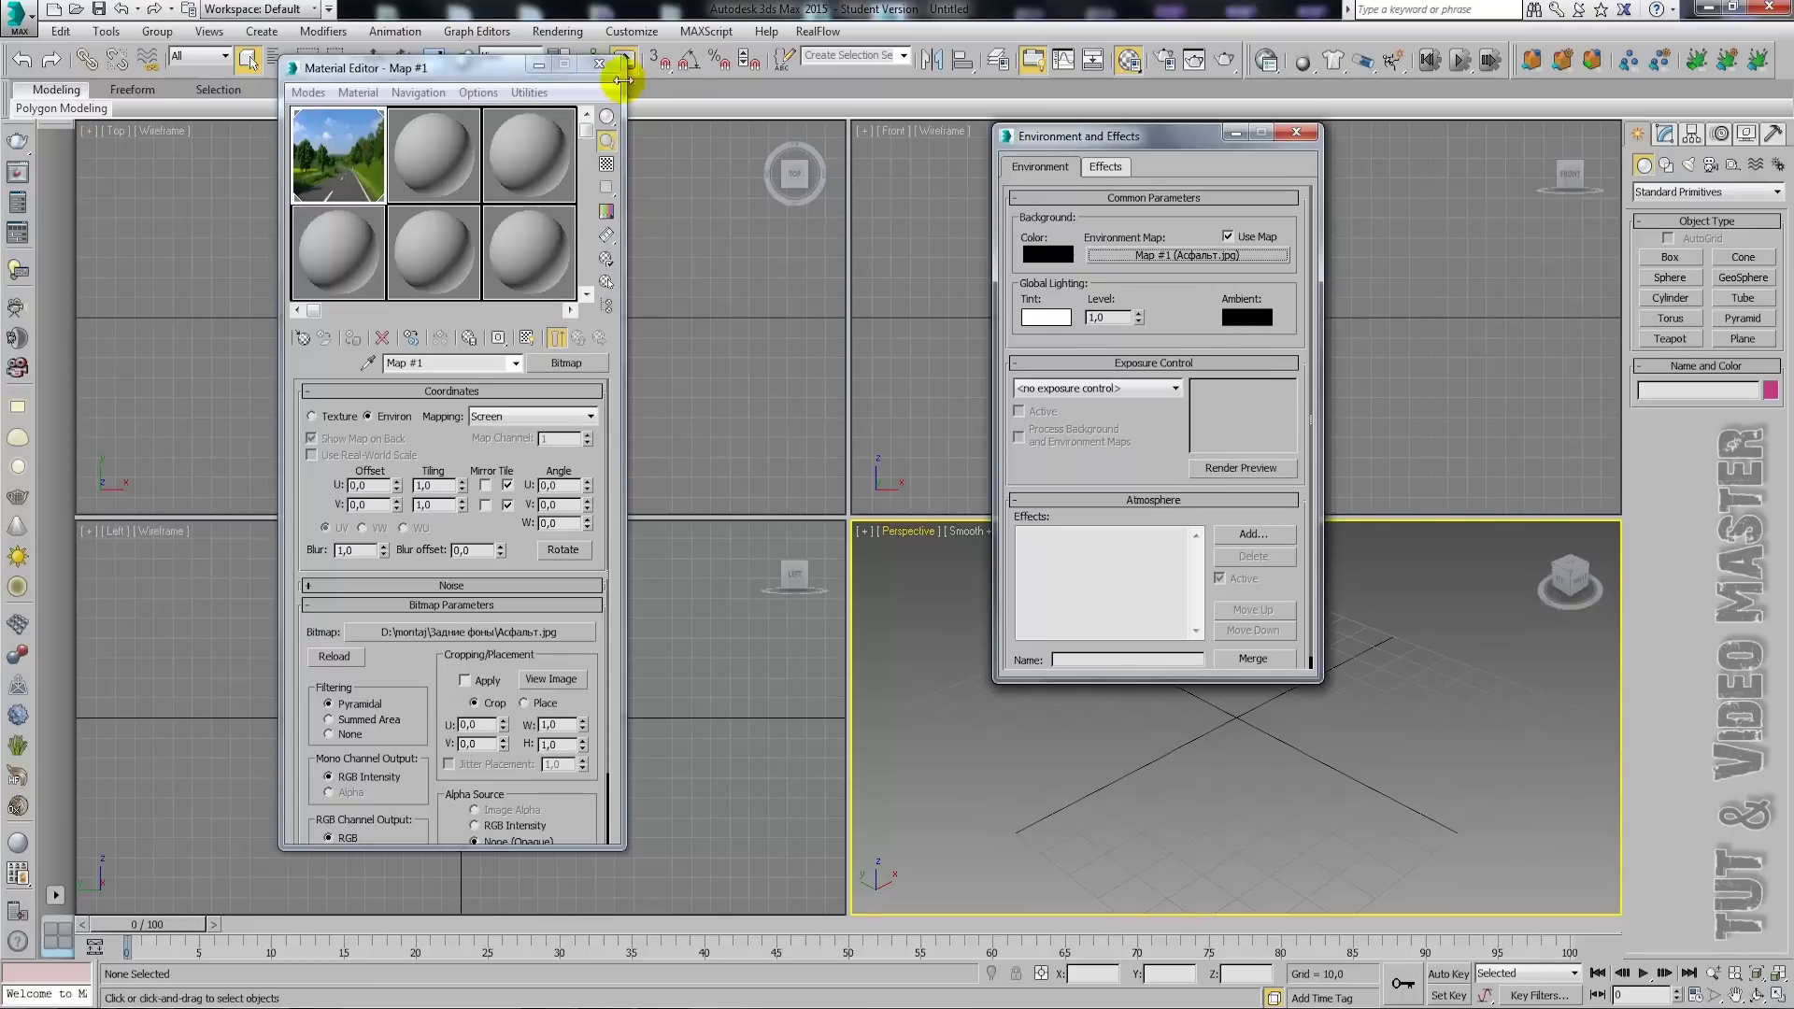
pyautogui.click(599, 63)
pyautogui.click(1295, 132)
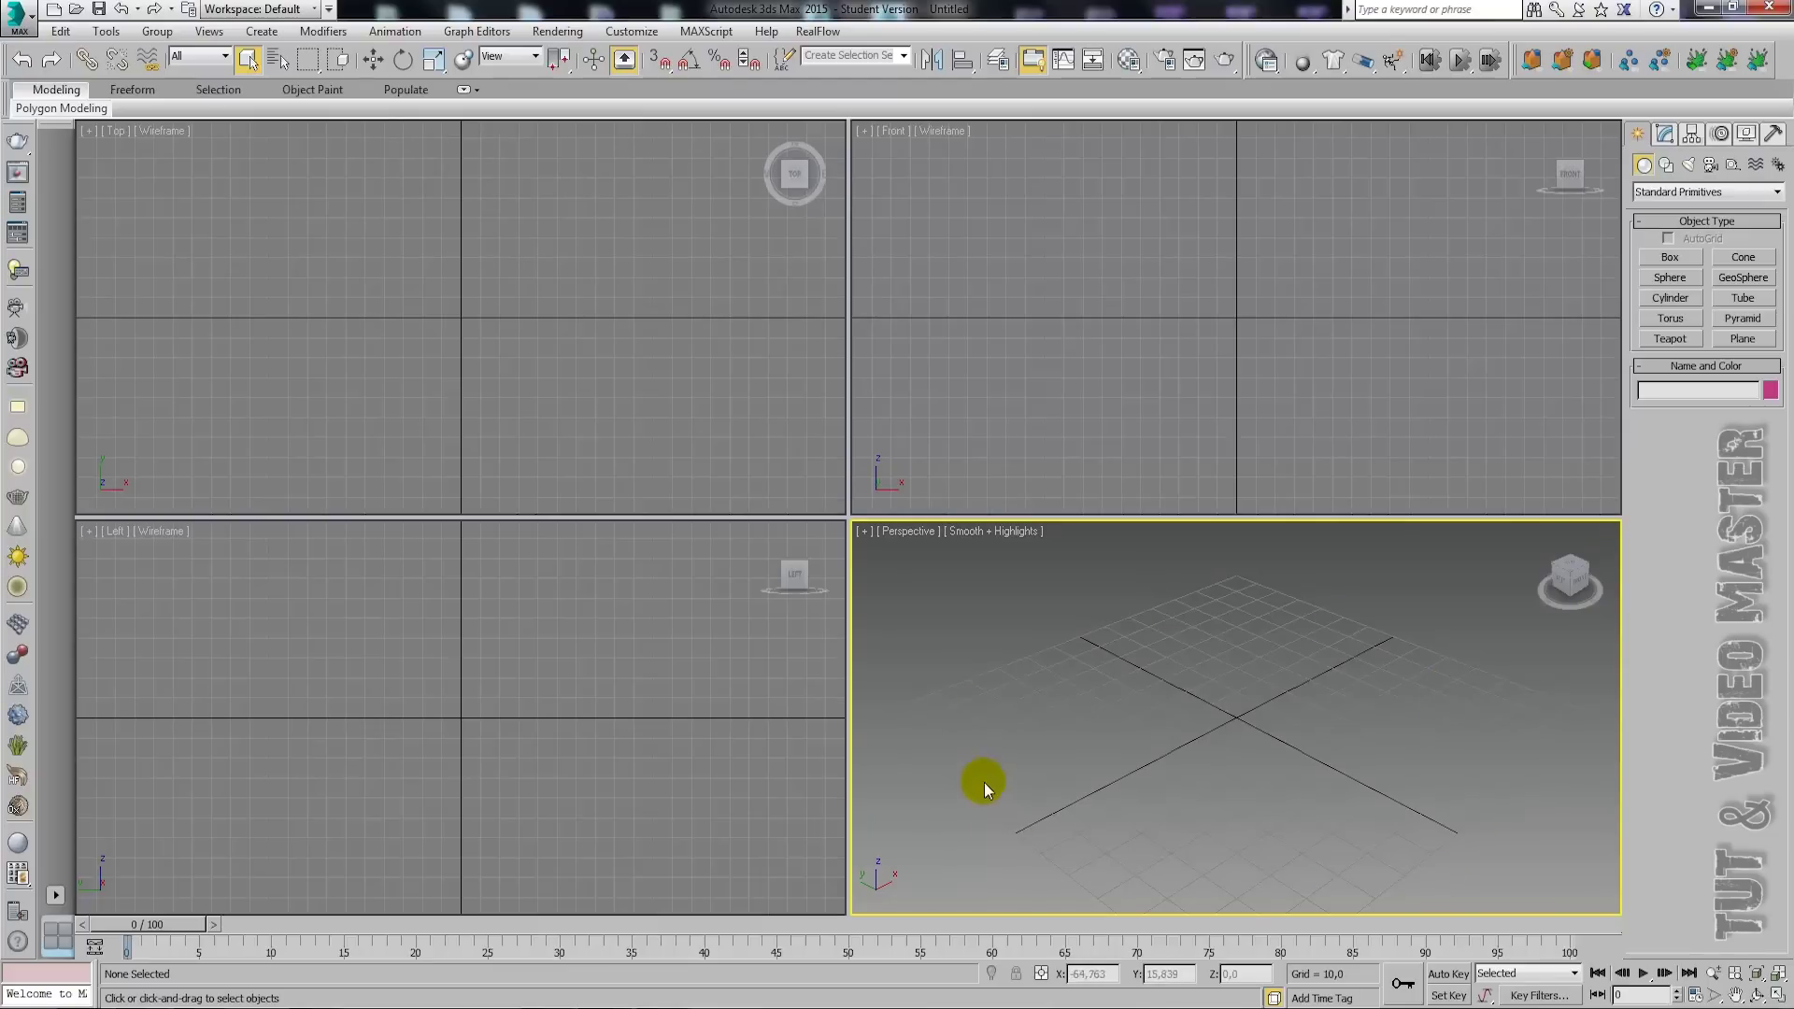
# - Show the environment map as the Perspective viewport background
pyautogui.click(207, 30)
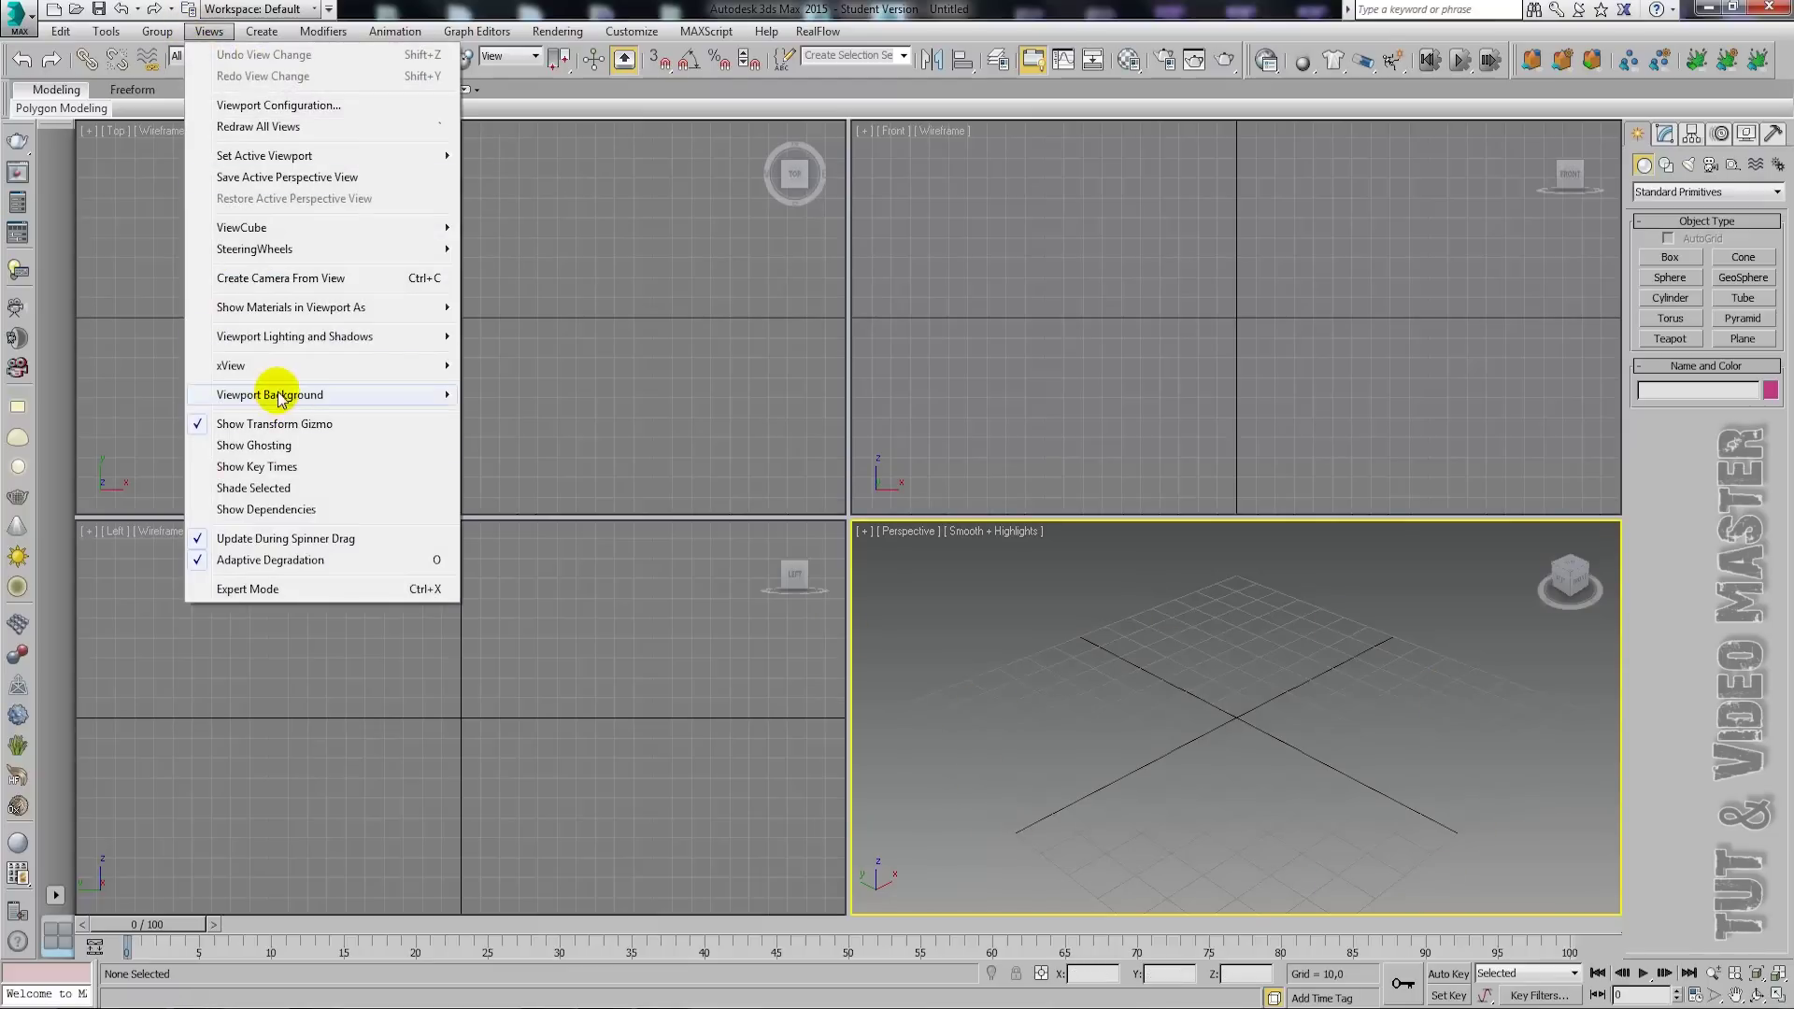
pyautogui.click(510, 444)
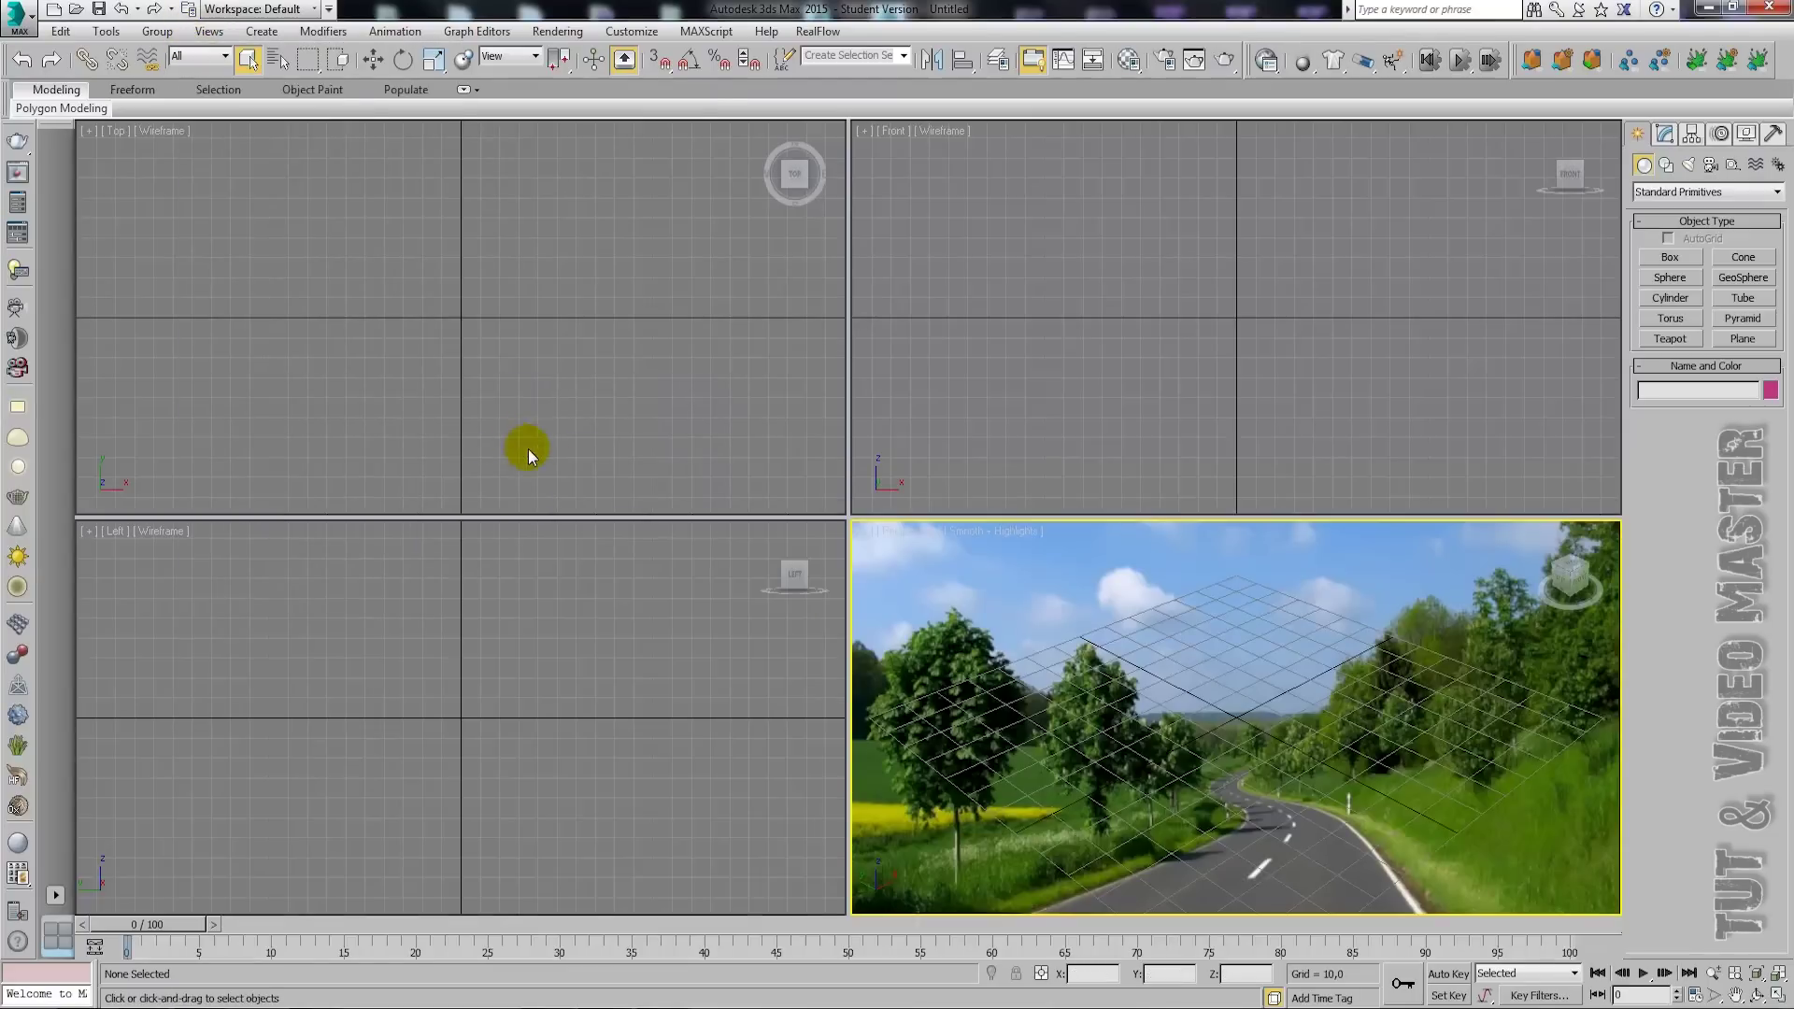
pyautogui.click(1248, 665)
pyautogui.click(1157, 615)
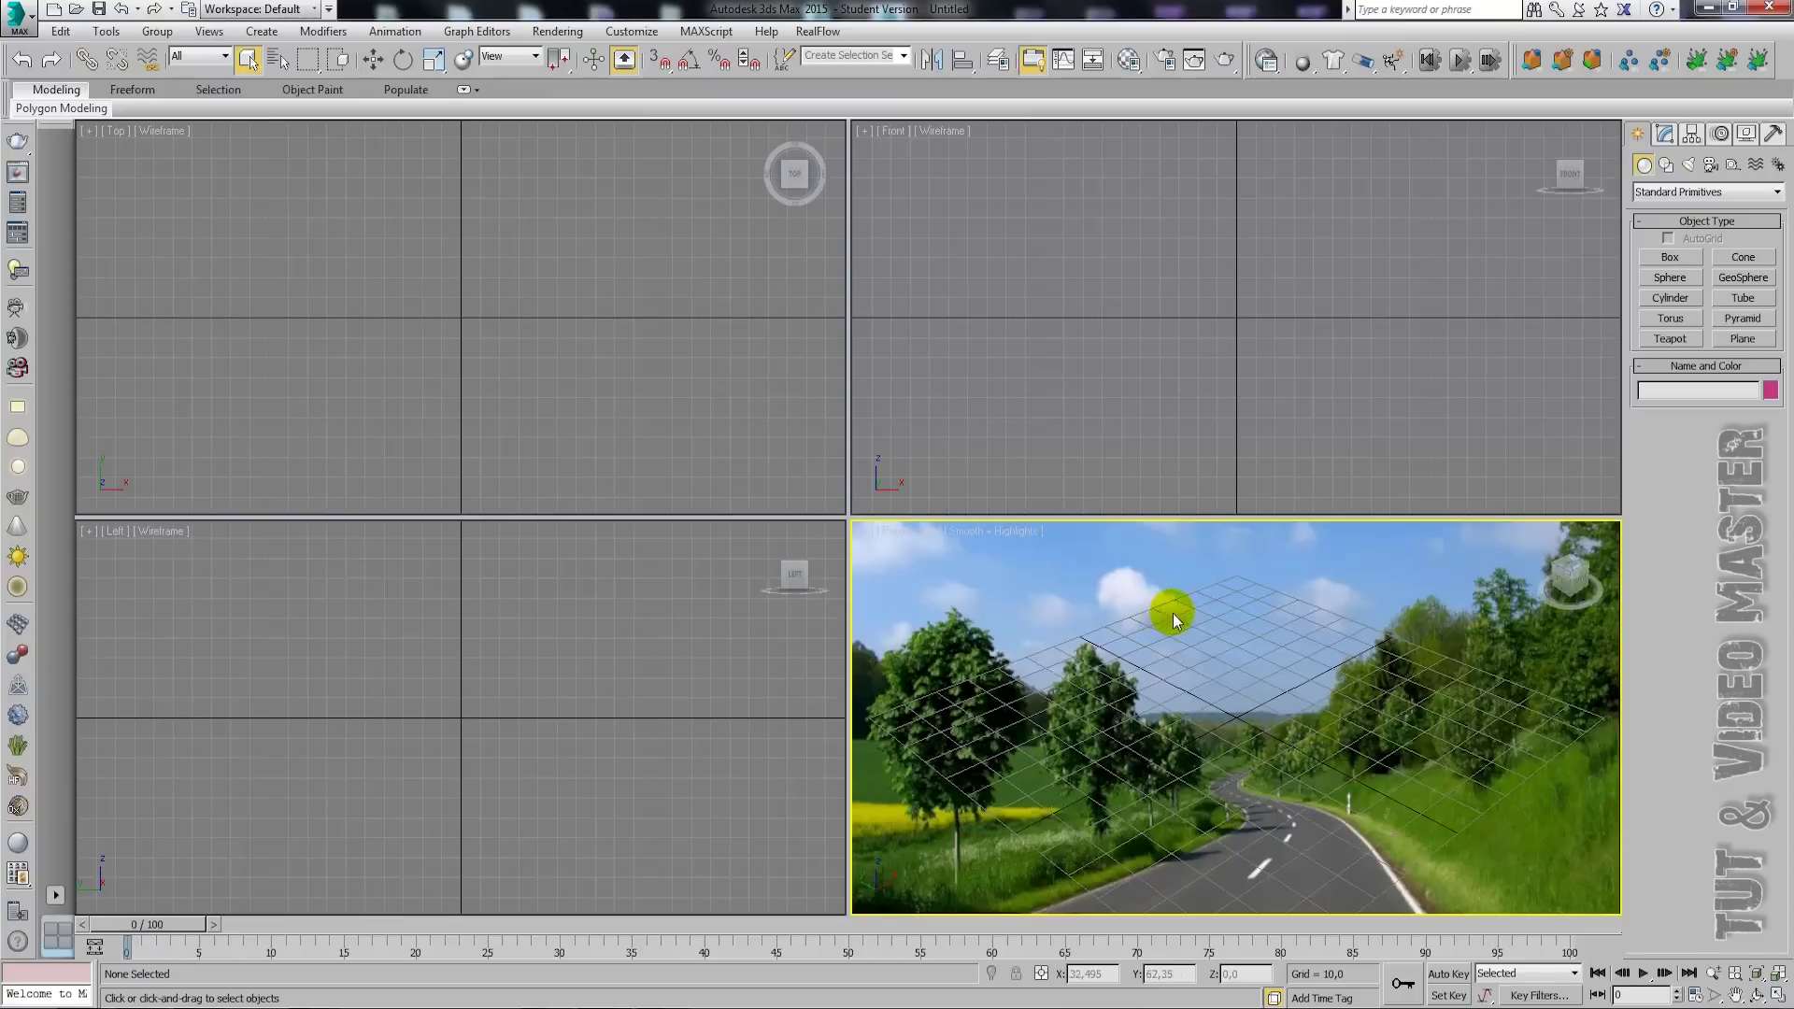
# - Turn on Show Safe Frames in the Perspective viewport
pyautogui.click(892, 533)
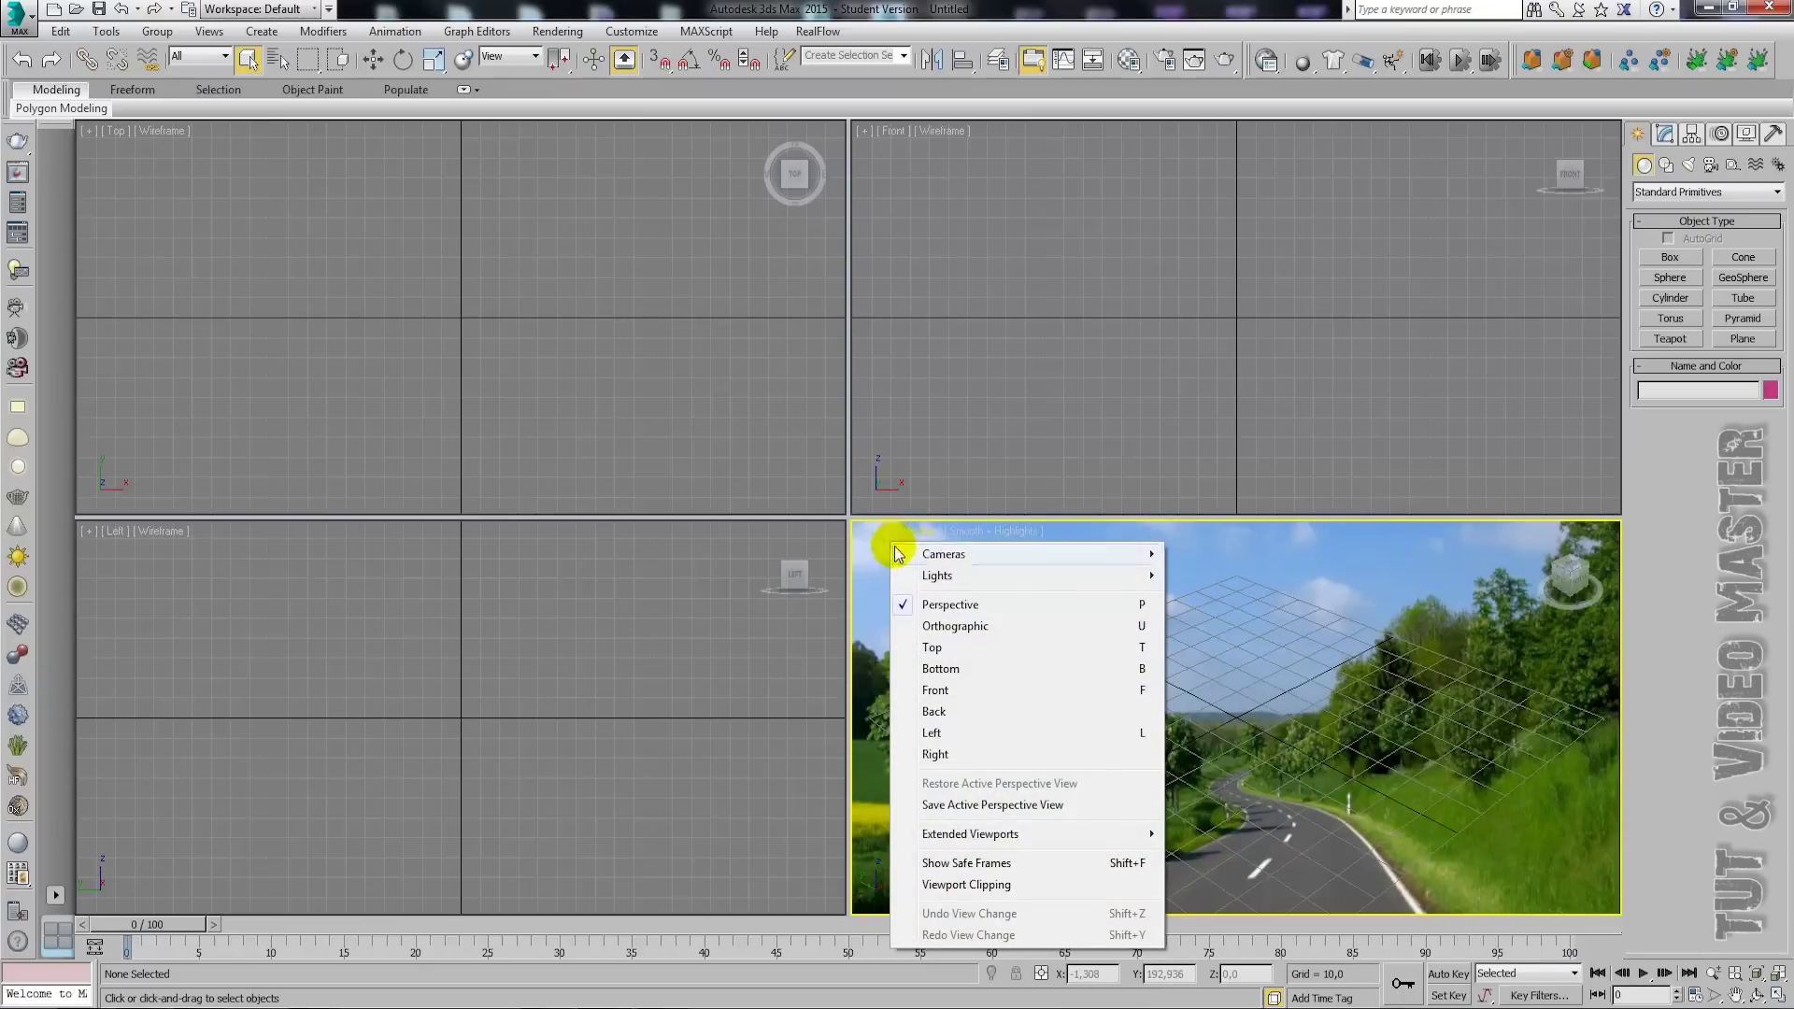
pyautogui.click(998, 863)
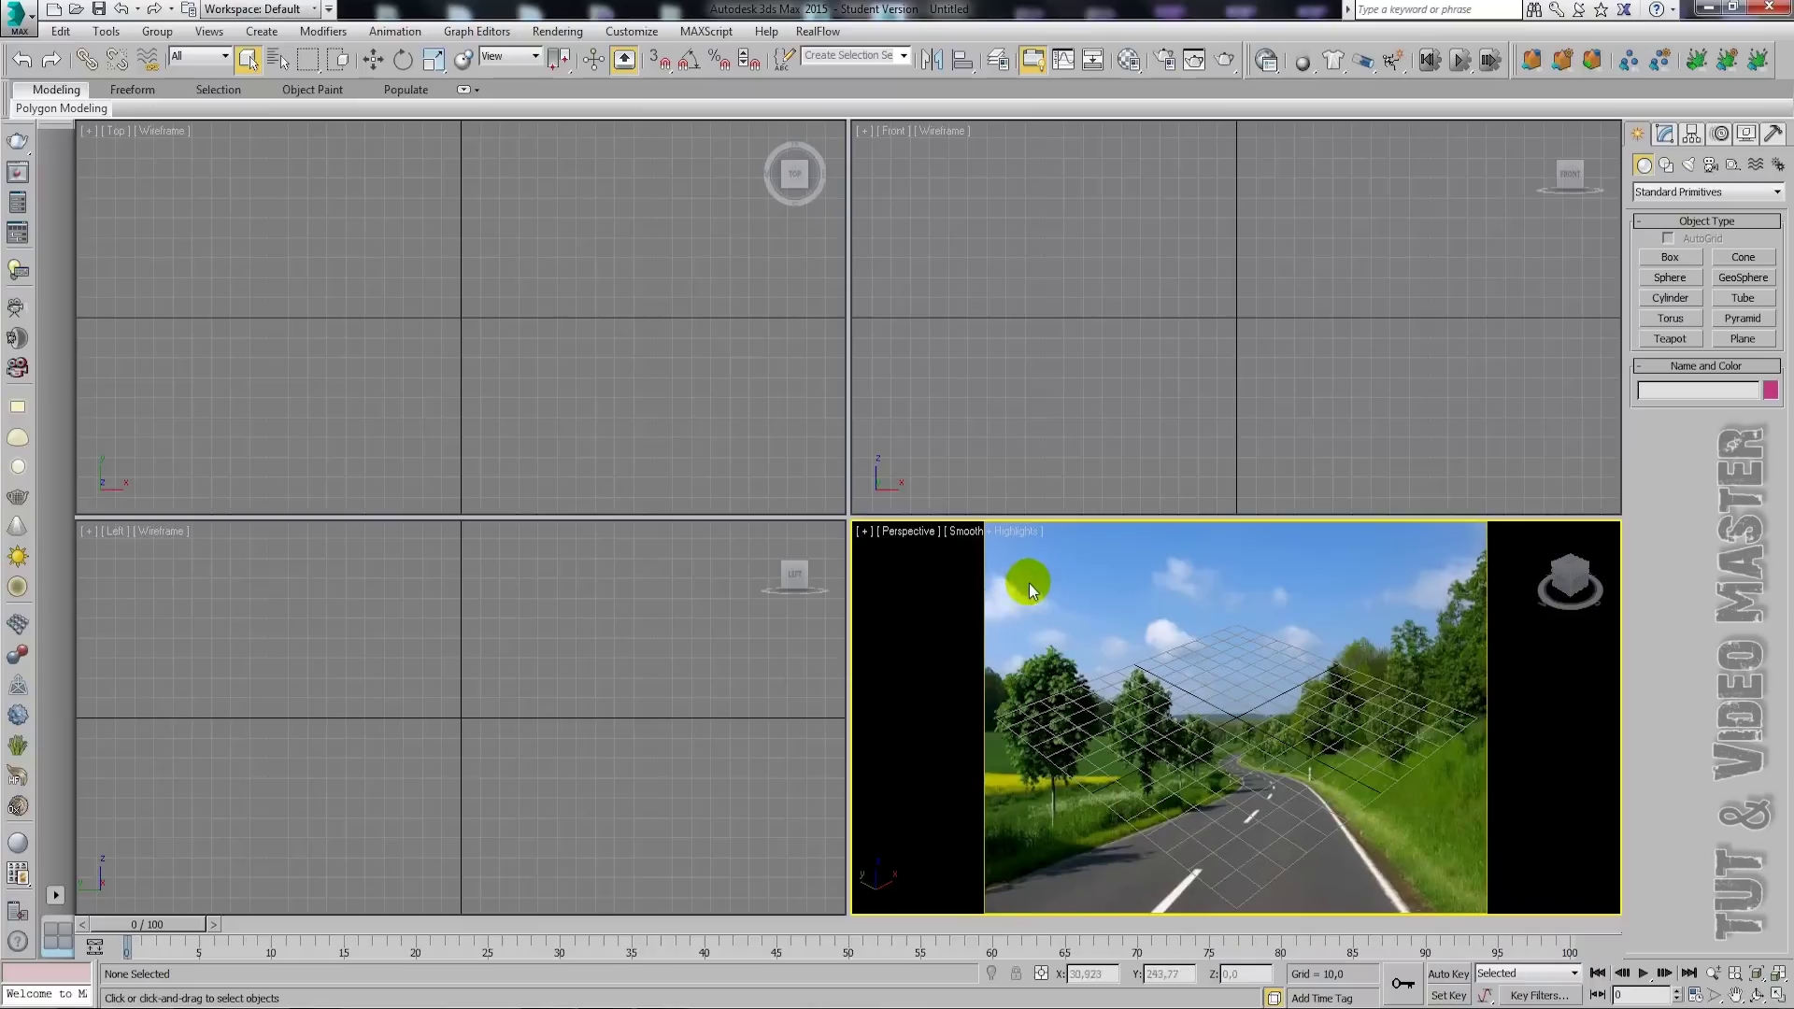
pyautogui.click(1173, 689)
# - Set Render Setup output size to HDTV (video) 1920x1080 and render the Perspective view
pyautogui.click(558, 31)
pyautogui.click(572, 75)
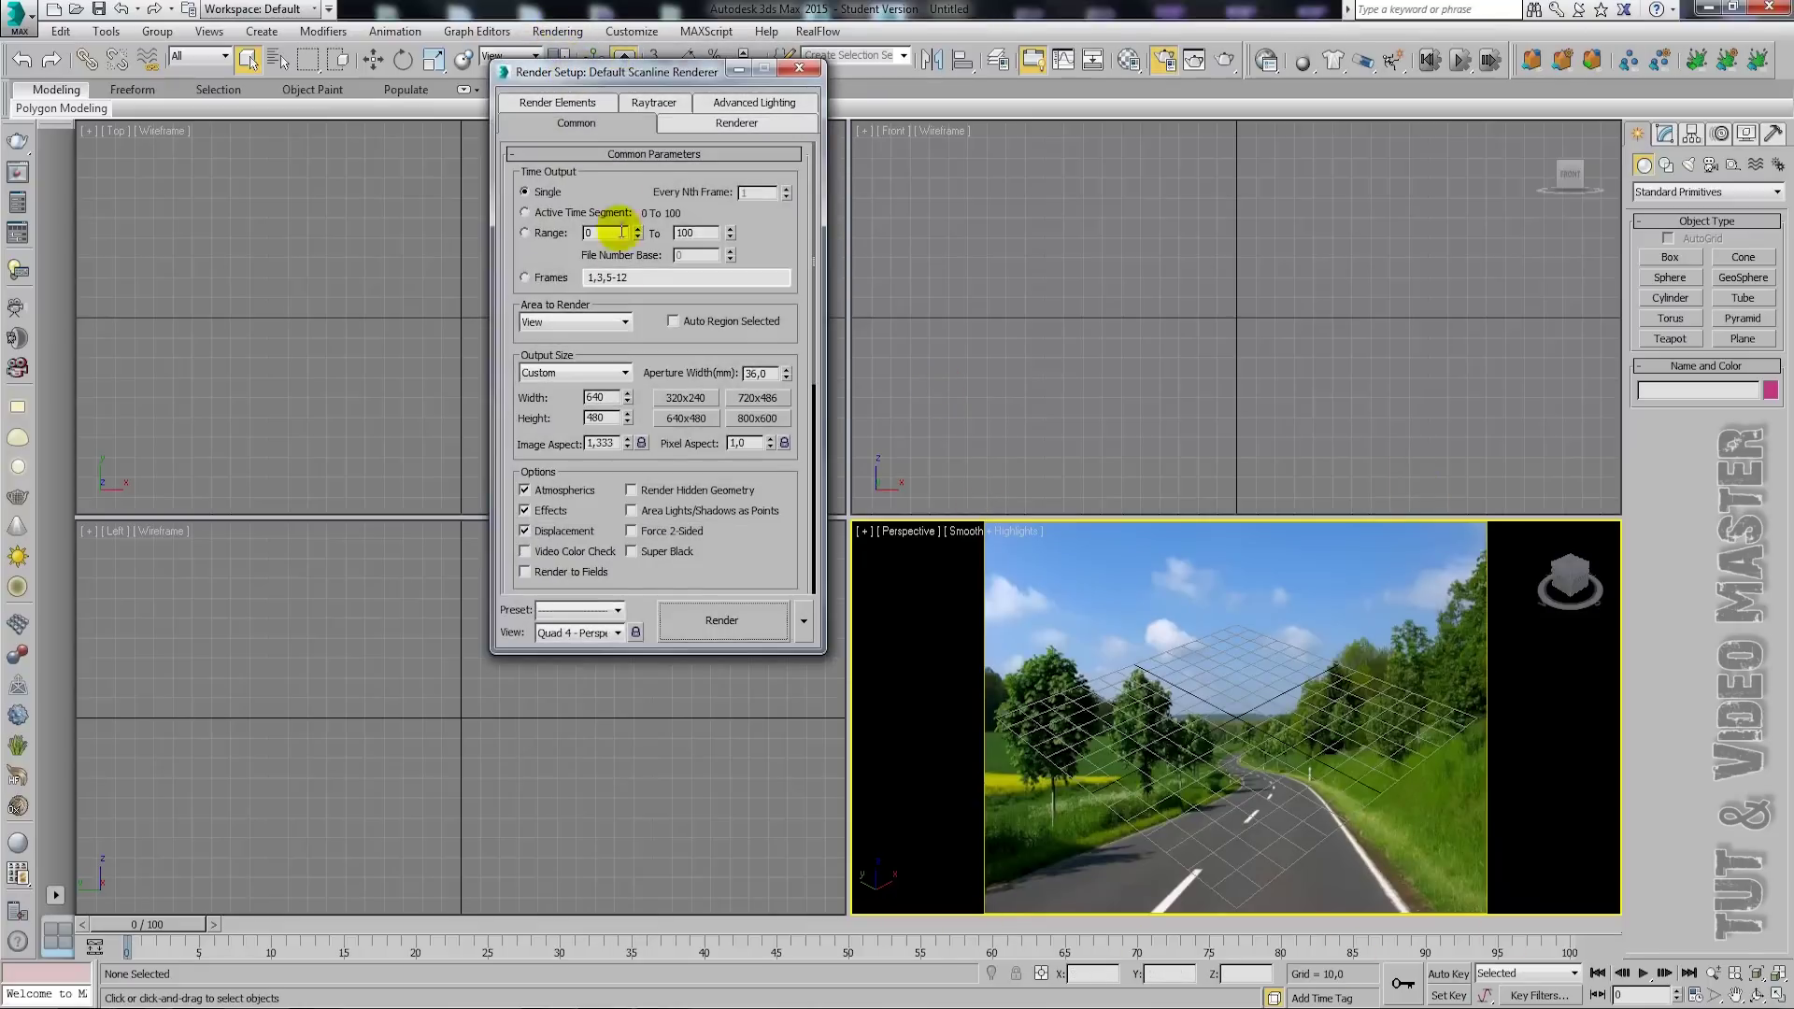
pyautogui.click(572, 376)
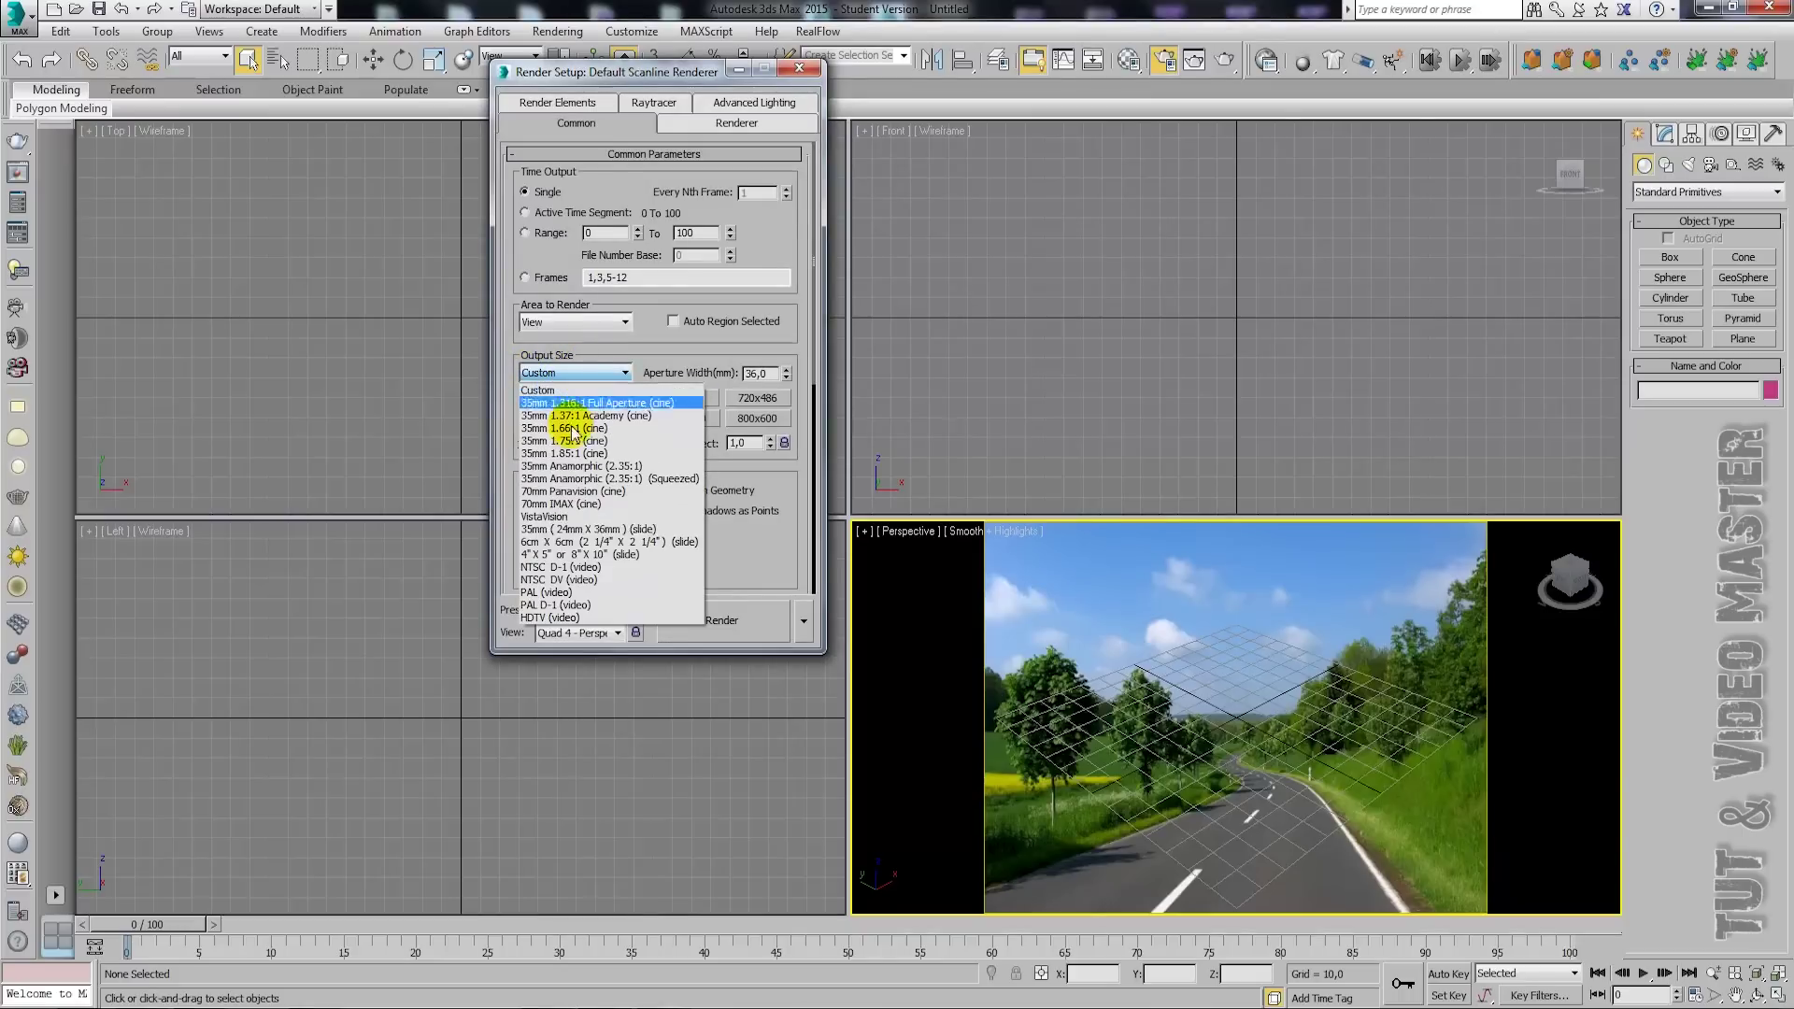
pyautogui.click(555, 624)
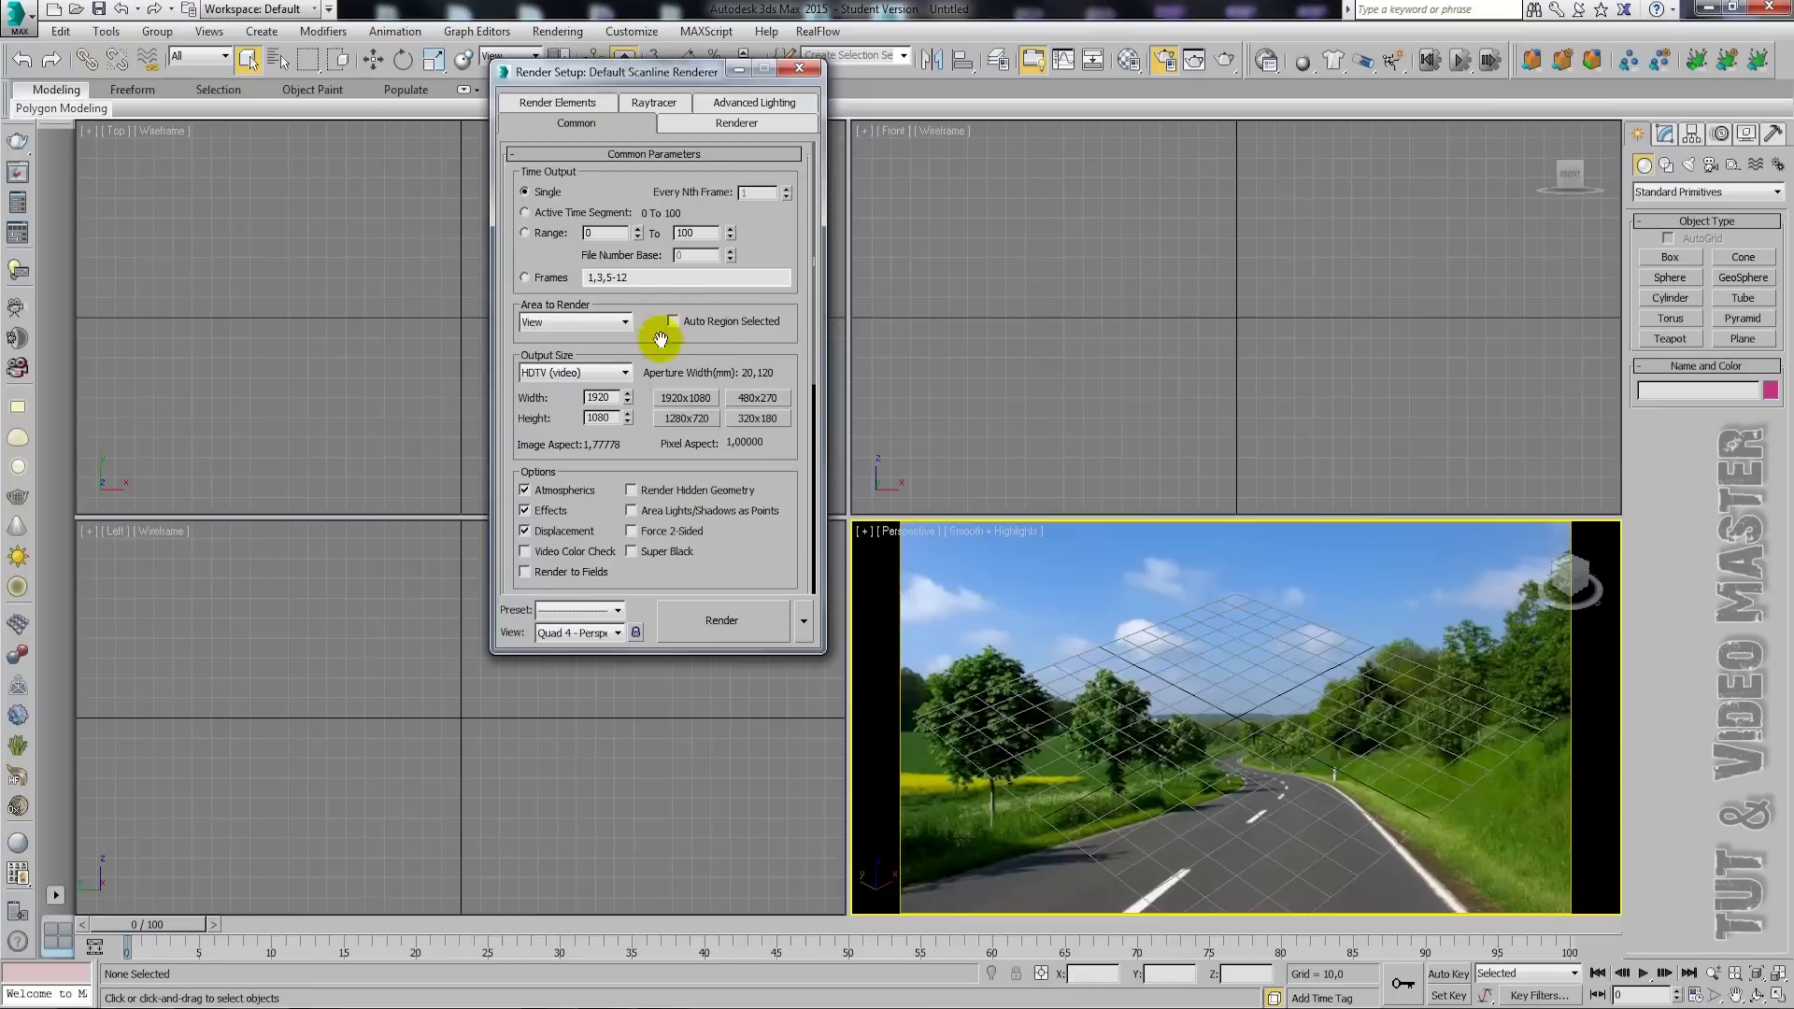
pyautogui.click(685, 408)
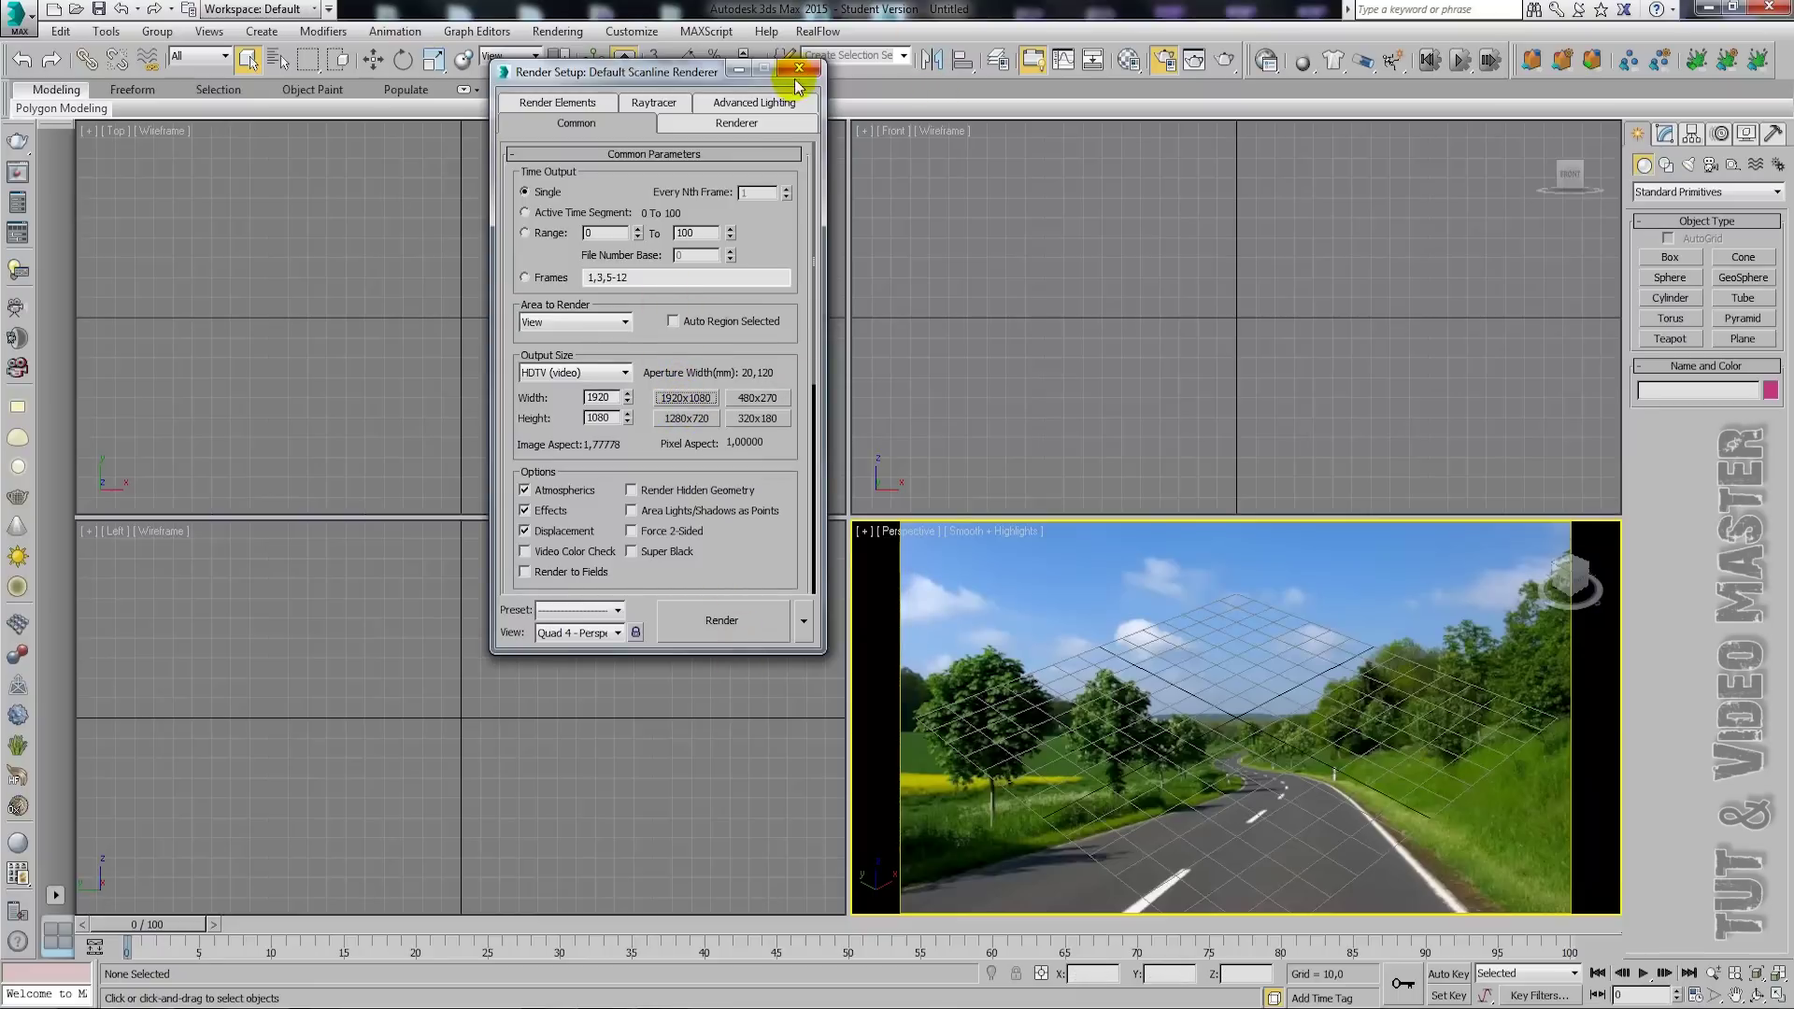
pyautogui.click(737, 613)
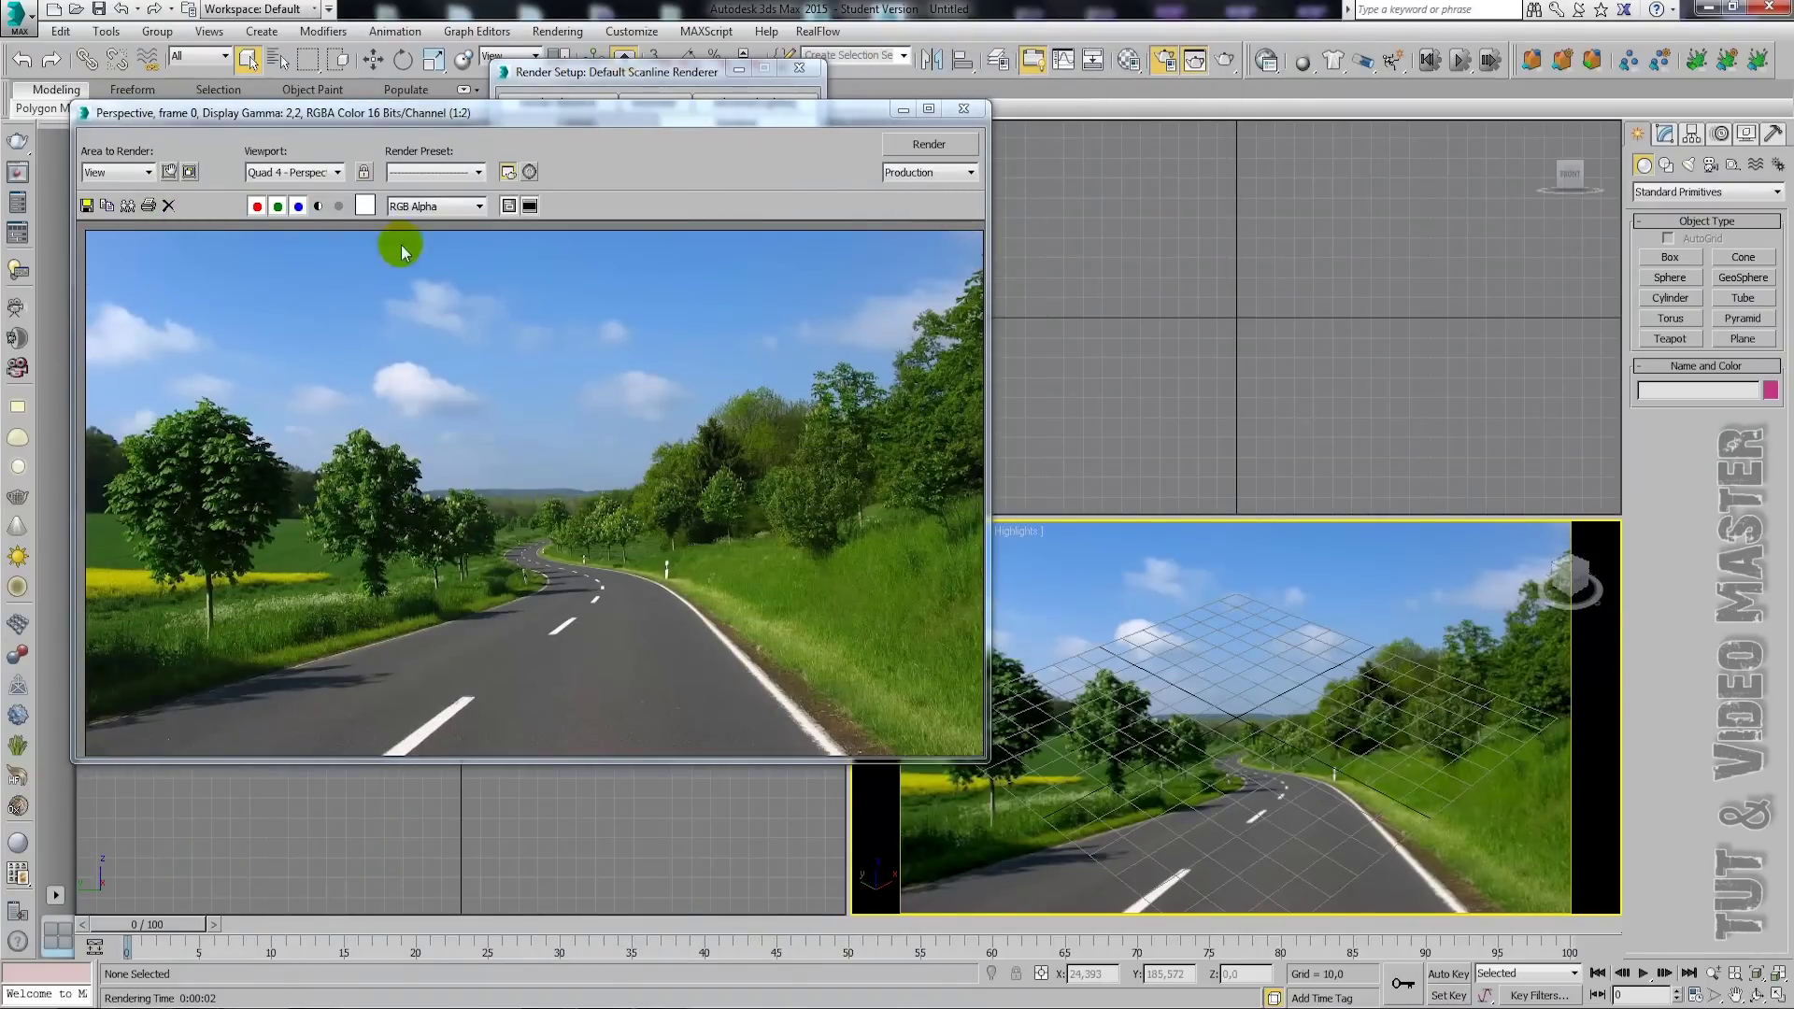
# - Close the rendered frame window and the Render Setup dialog
pyautogui.click(964, 108)
pyautogui.click(801, 64)
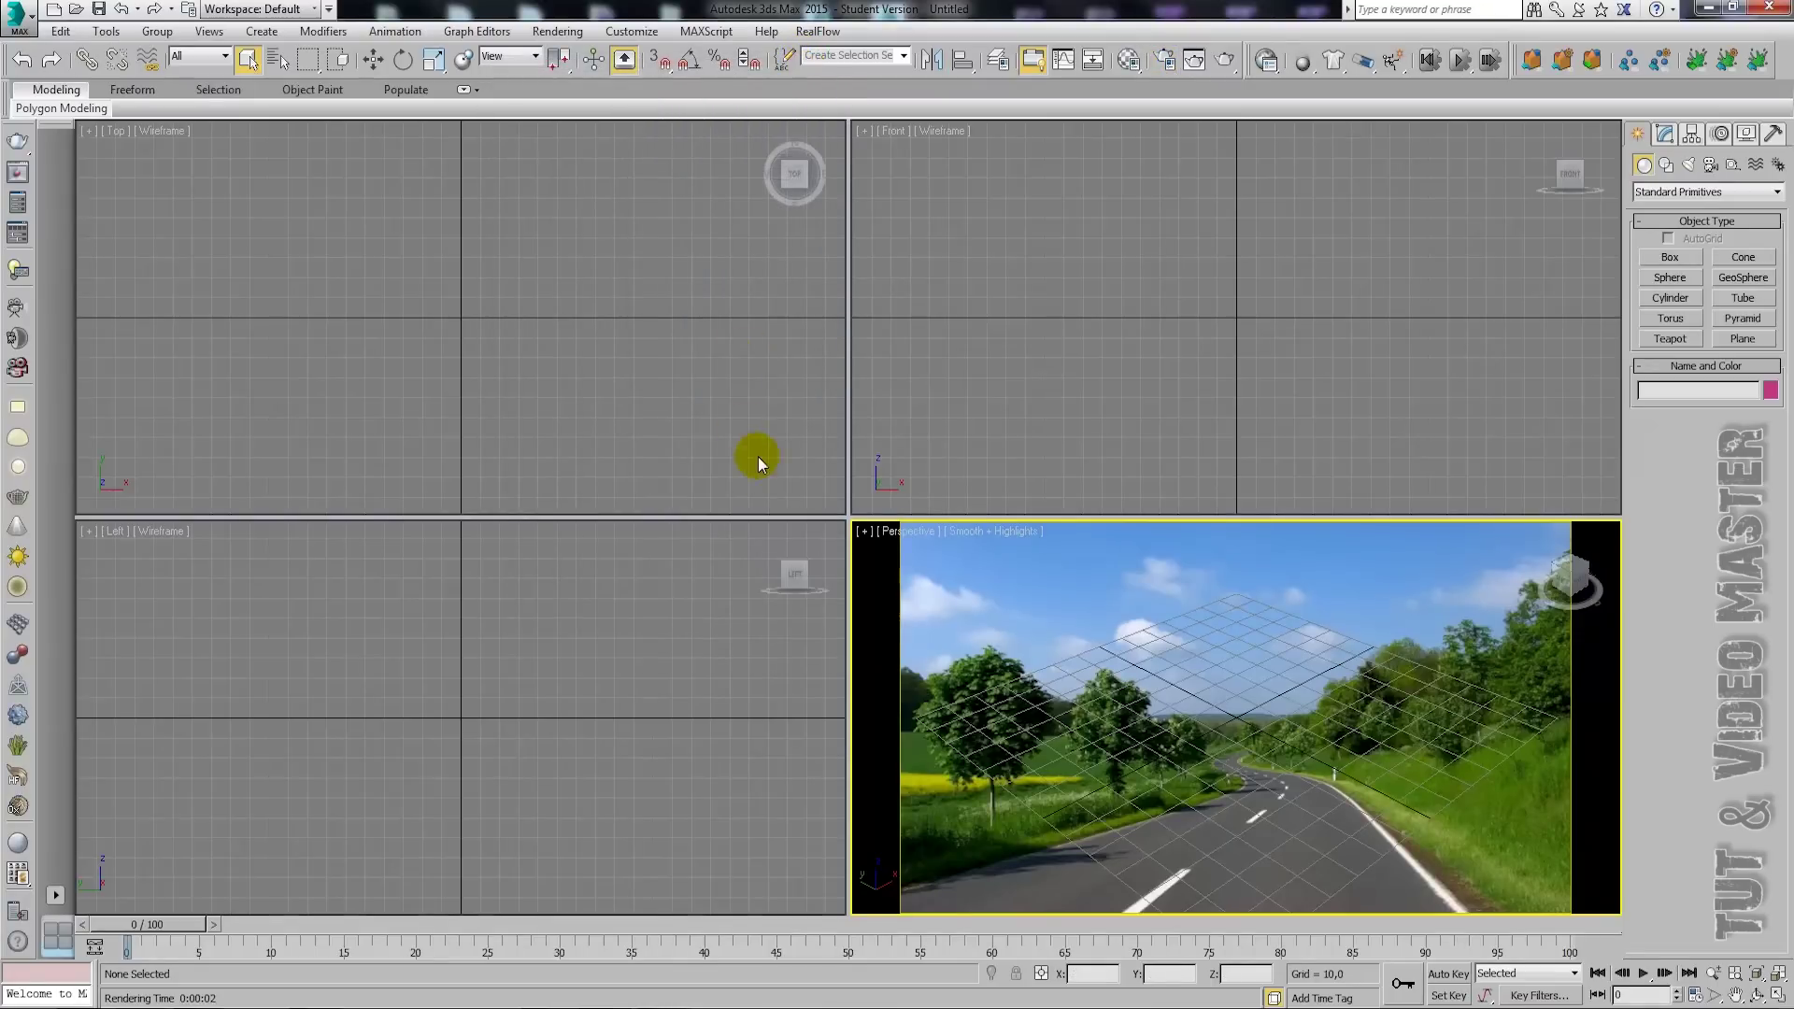